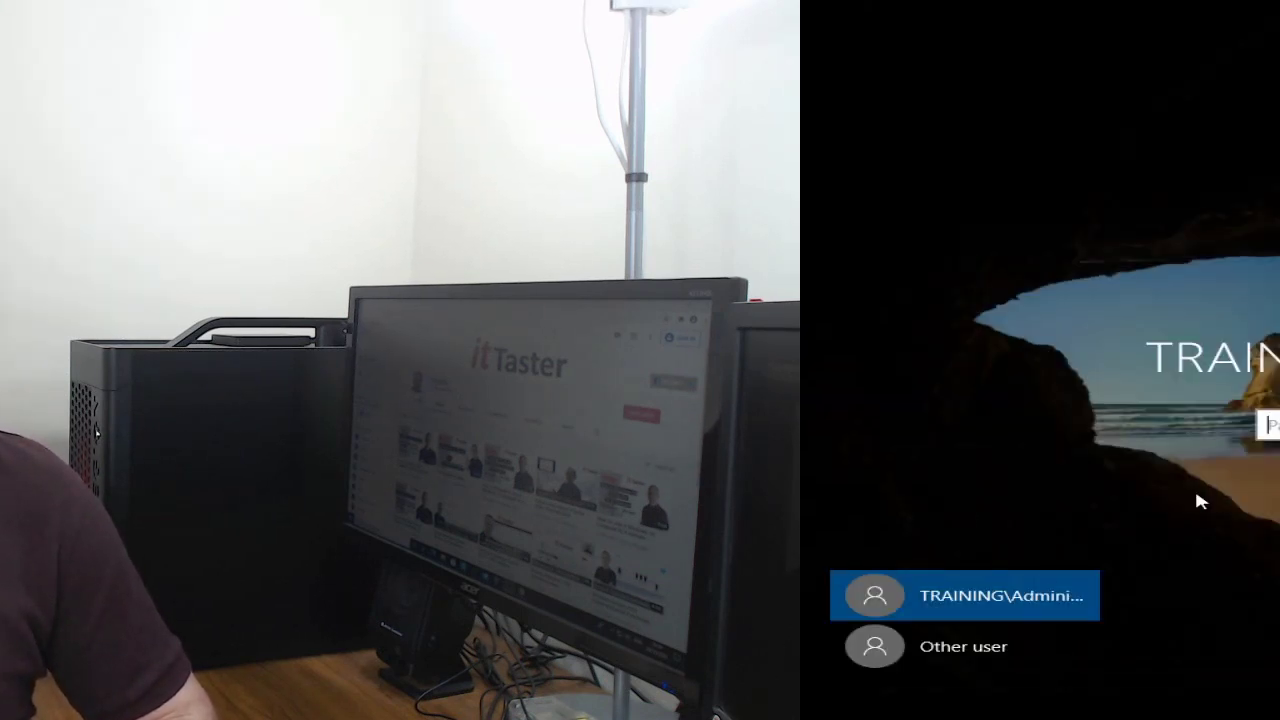
Sign in to the server as the domain Administrator using the account password.
text(**)
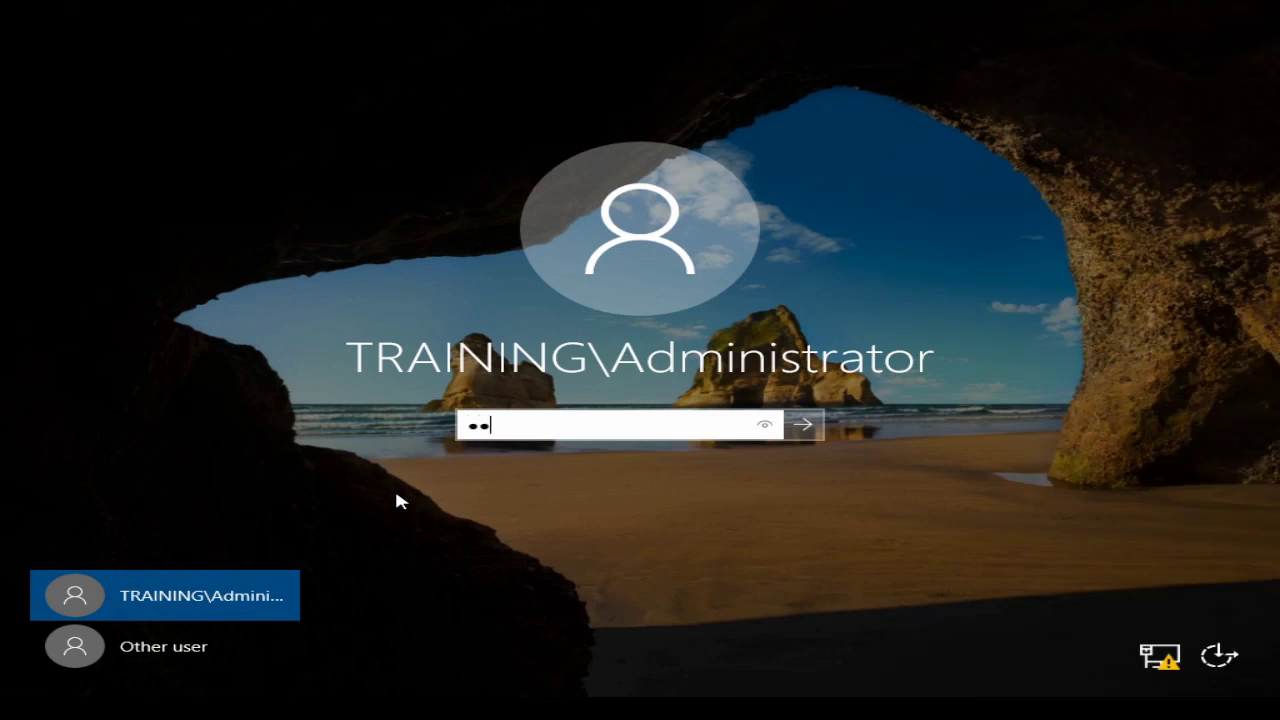
text(**********)
key(Return)
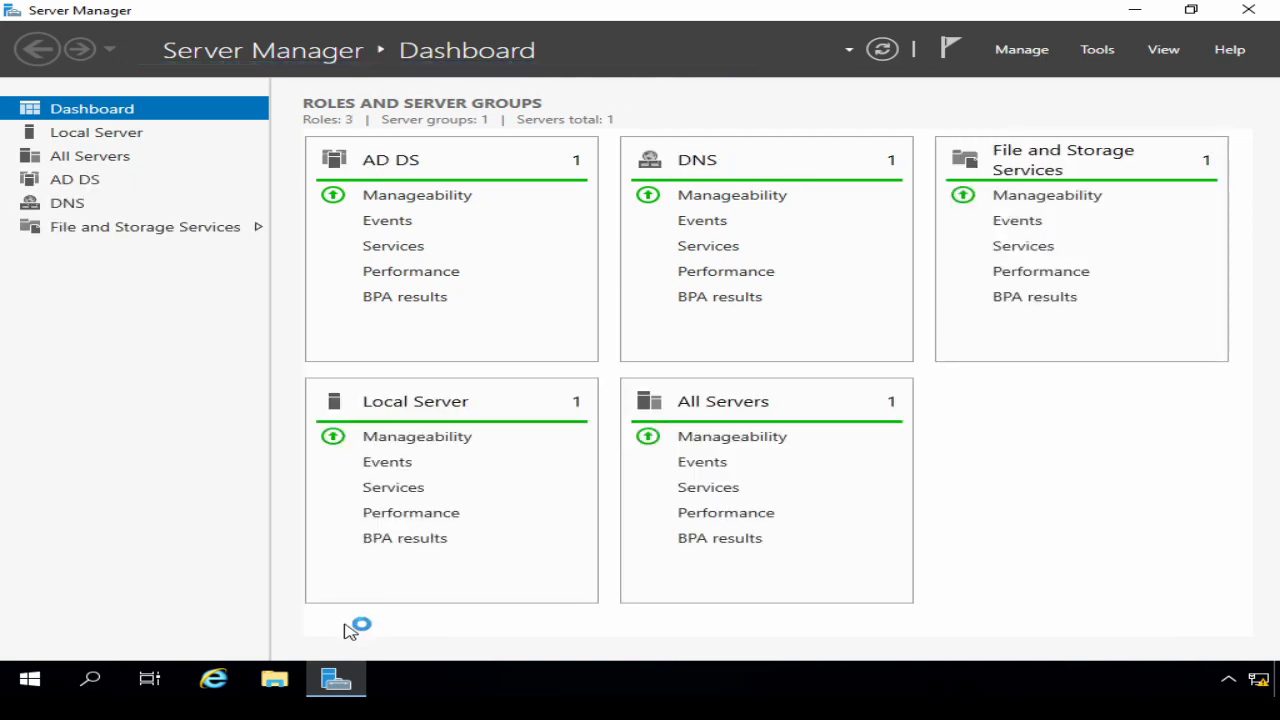
Launch File Explorer from the taskbar to browse Quick access and the drives.
click(275, 681)
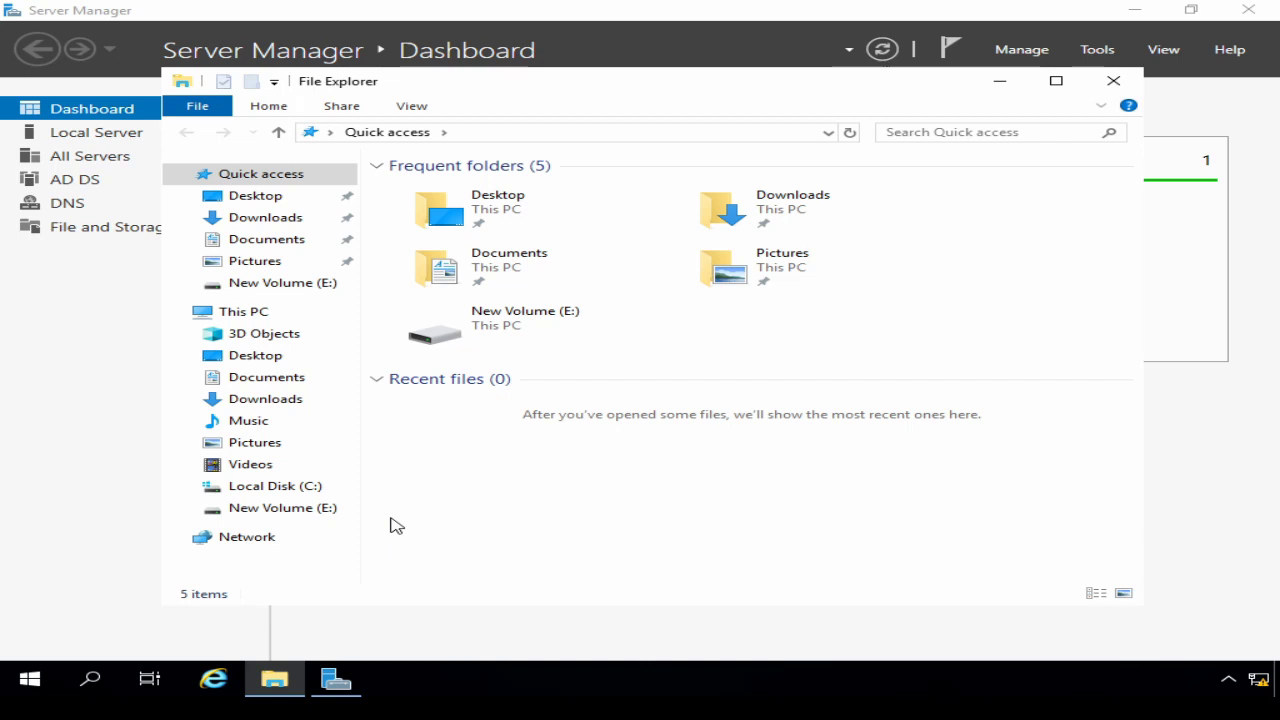
Create a new folder named 'Home Folders' at the root of New Volume (E:).
click(323, 513)
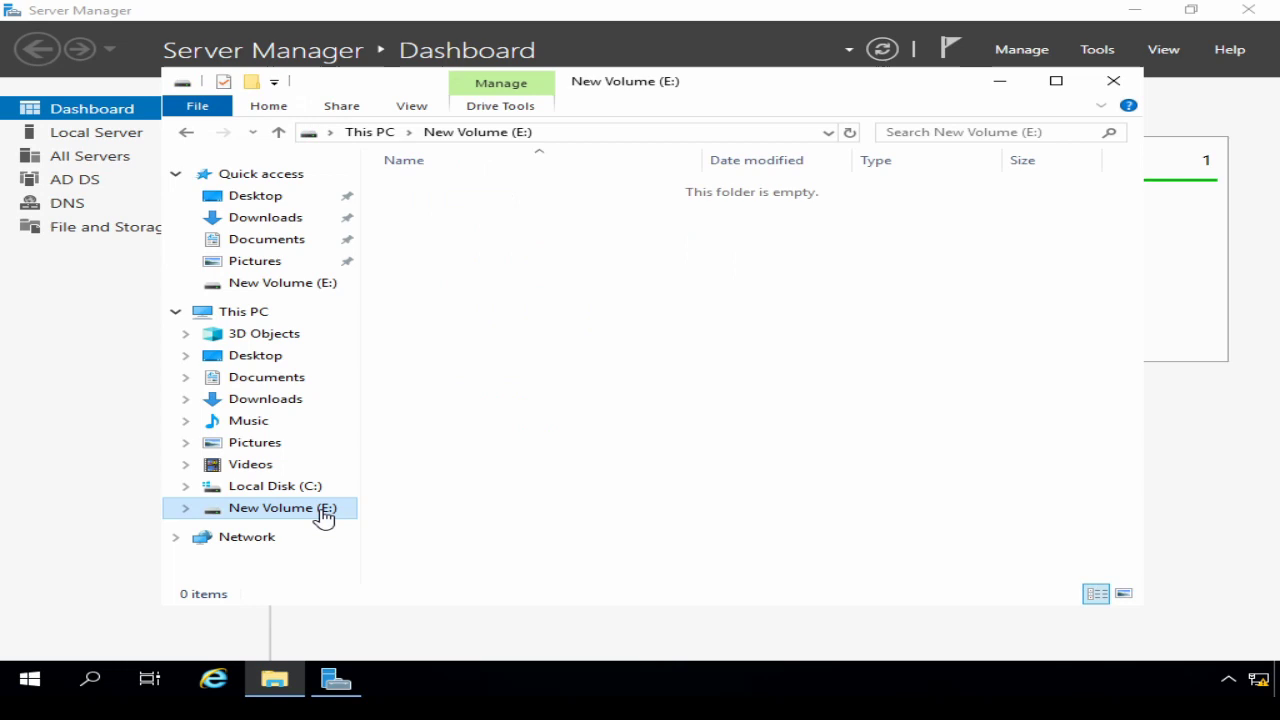
right_click(485, 240)
mouse_move(640, 437)
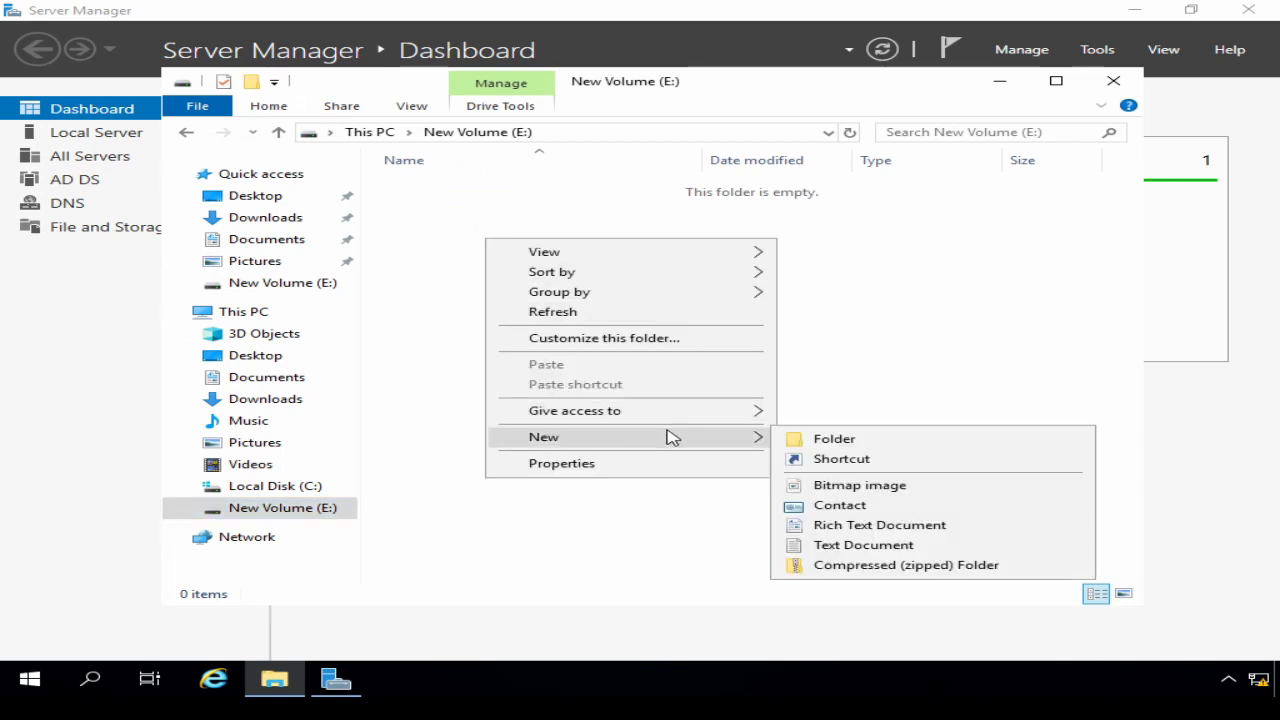
click(822, 440)
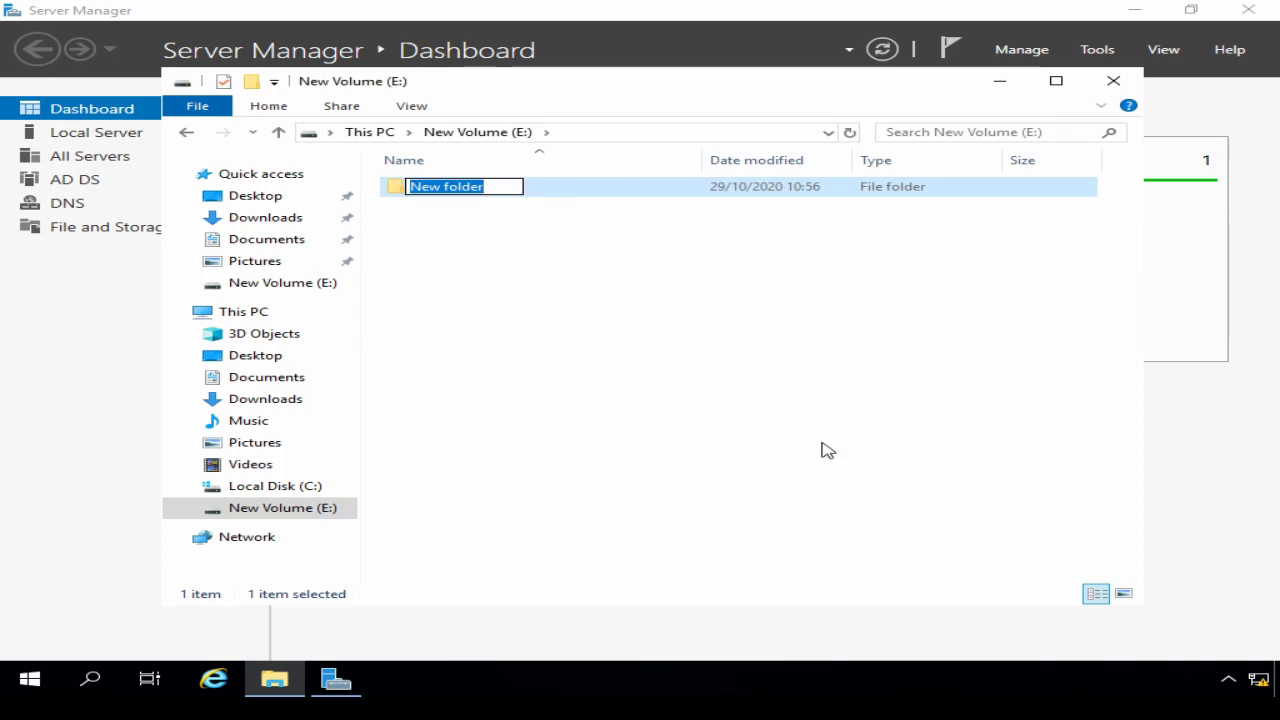
text(Home )
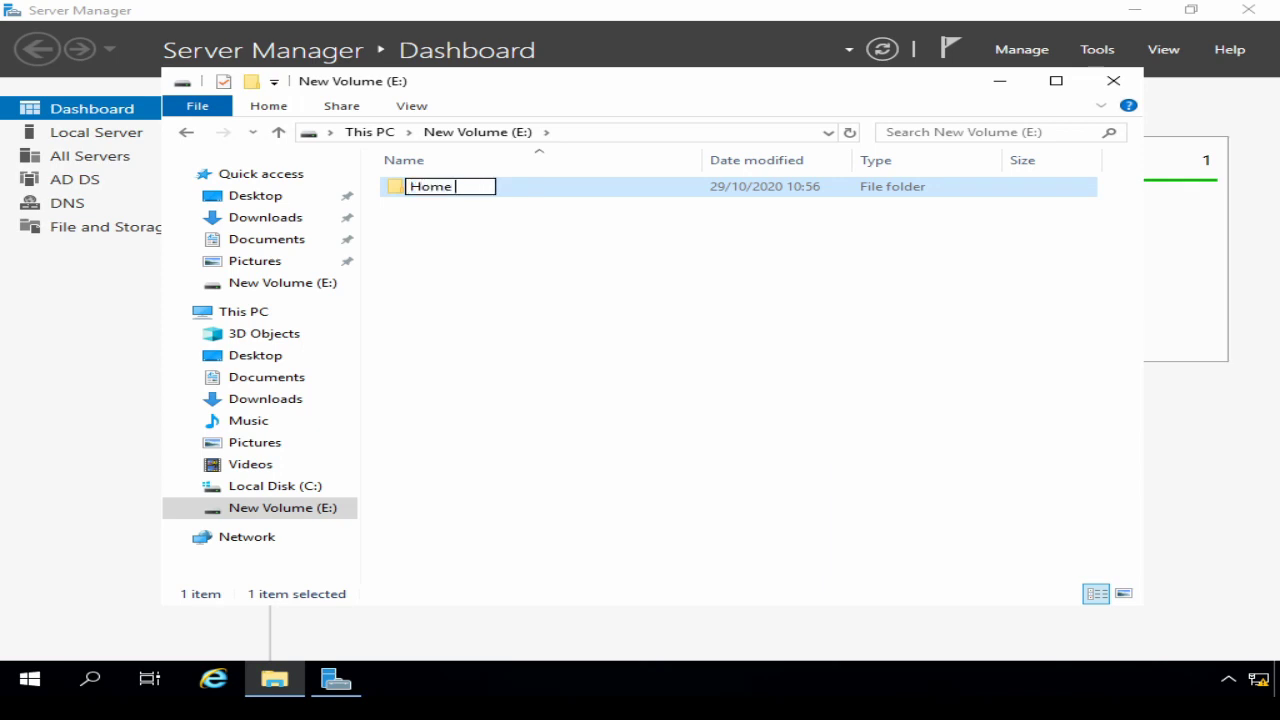
text(Folders)
key(Return)
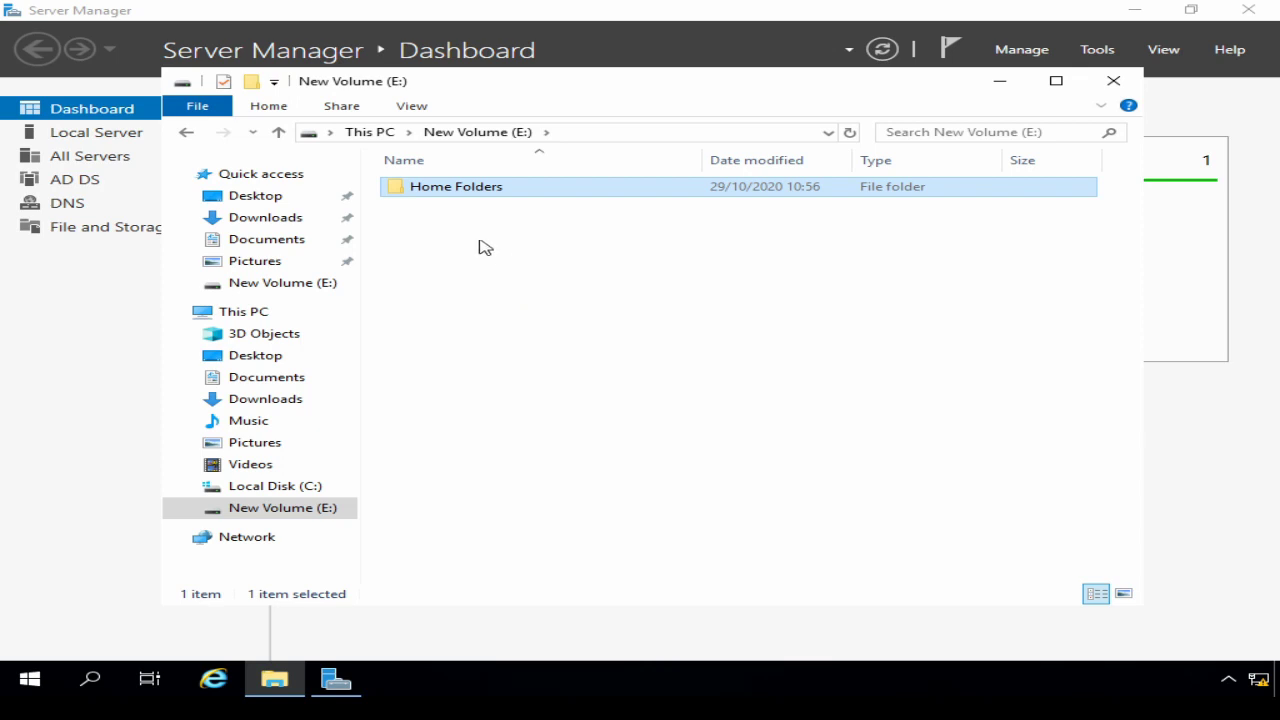
Disable inheritance on Home Folders, converting inherited permissions into explicit permissions.
right_click(455, 193)
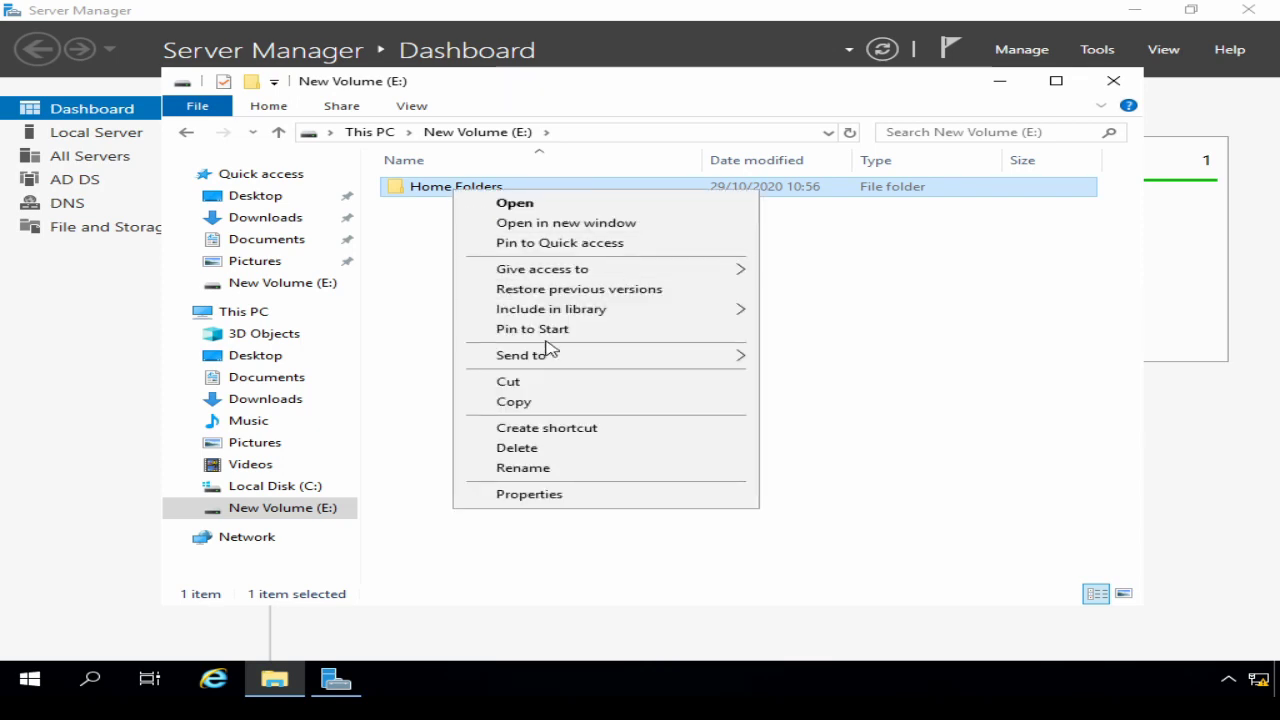
click(558, 494)
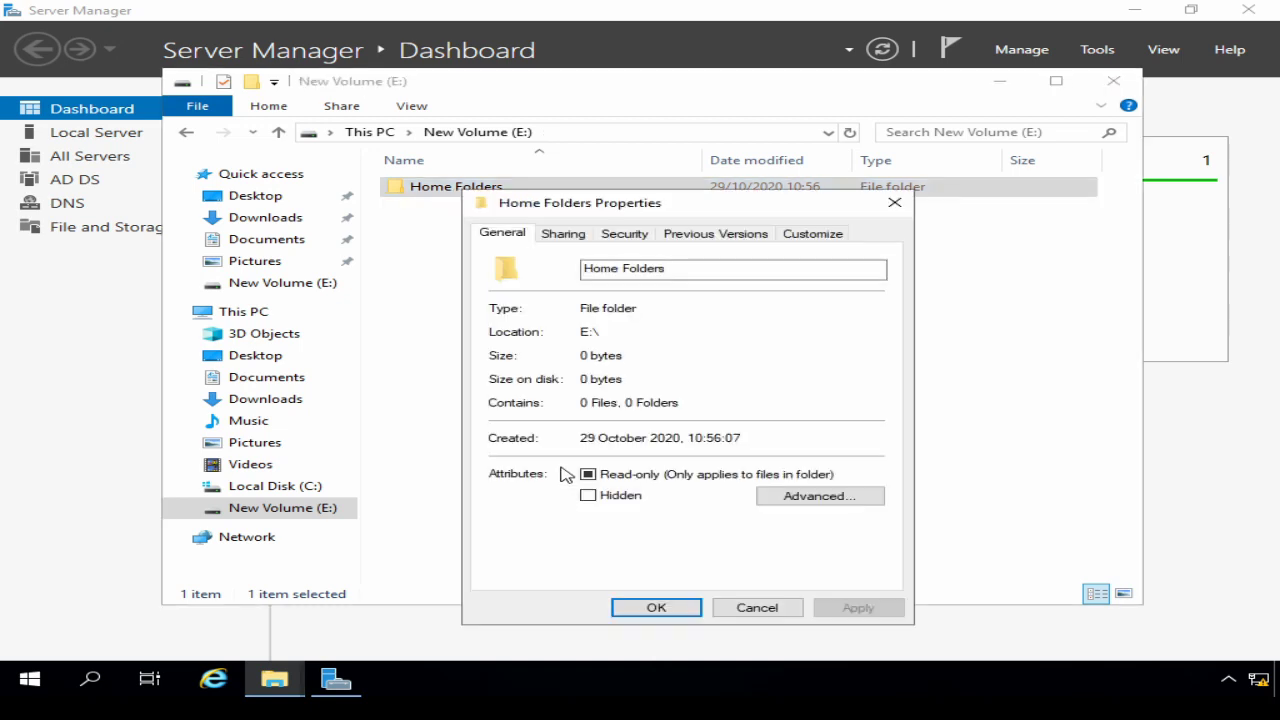
click(632, 240)
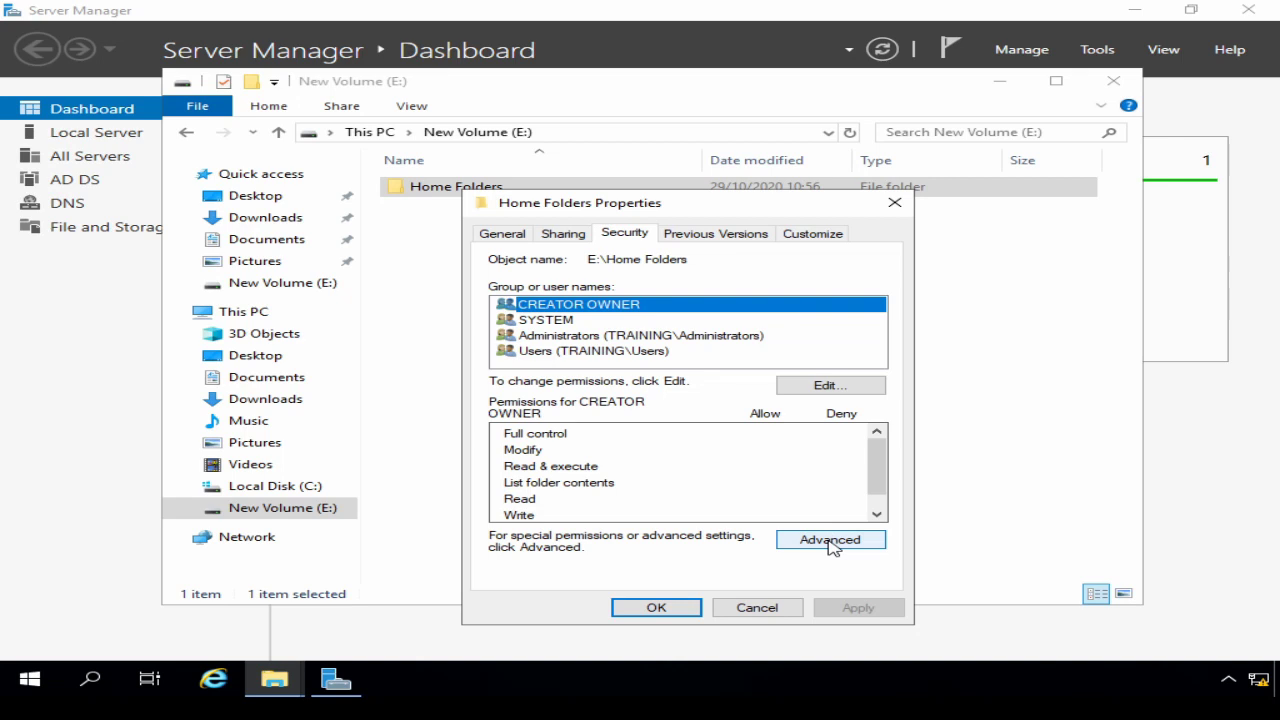
click(829, 542)
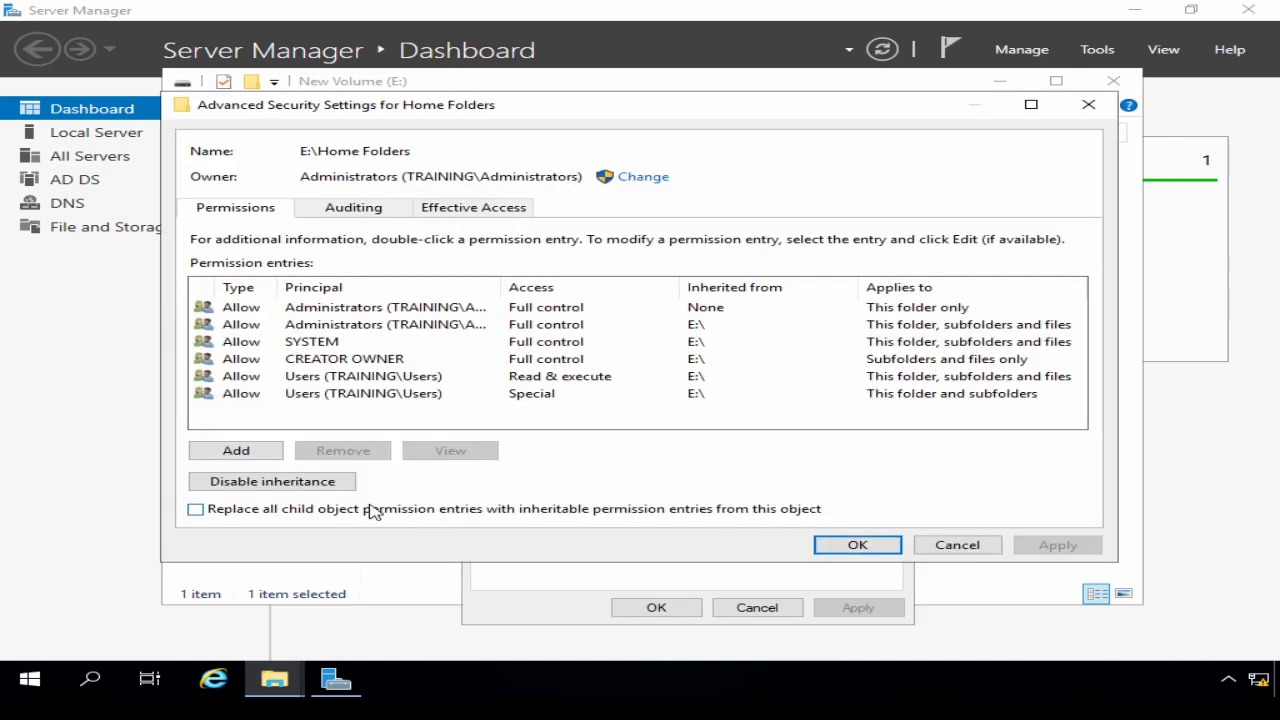
click(310, 483)
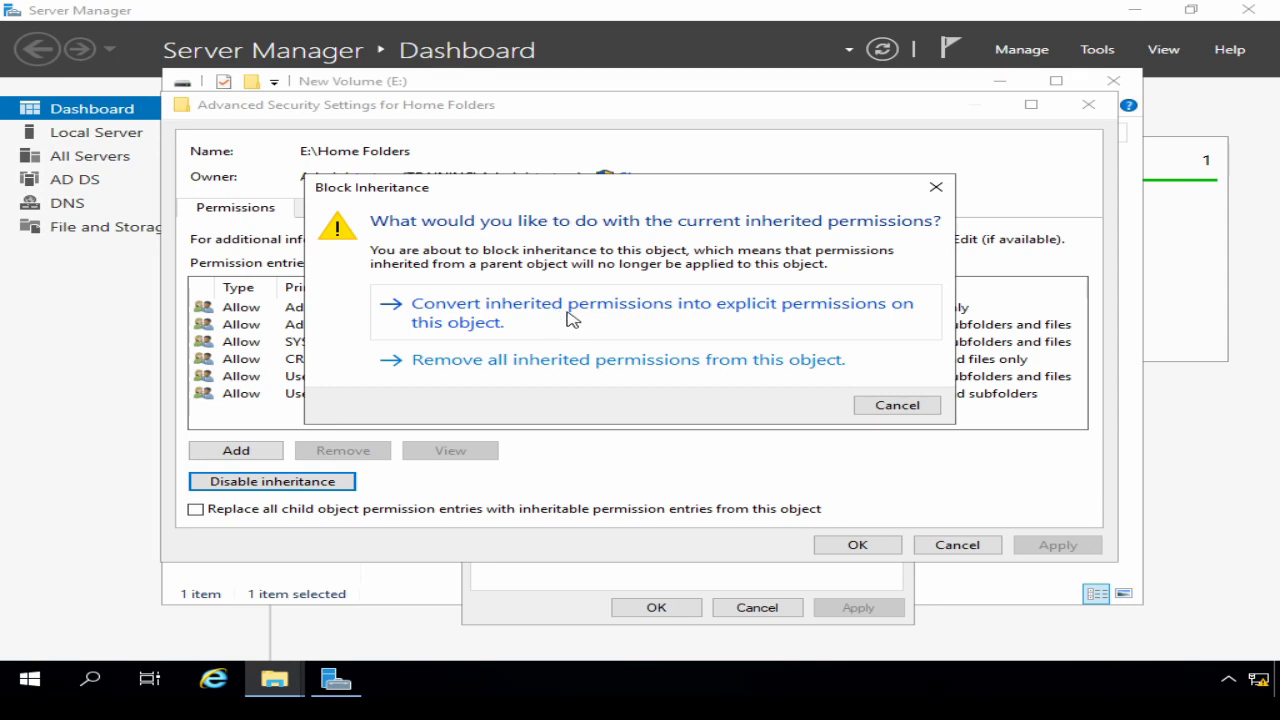
click(568, 316)
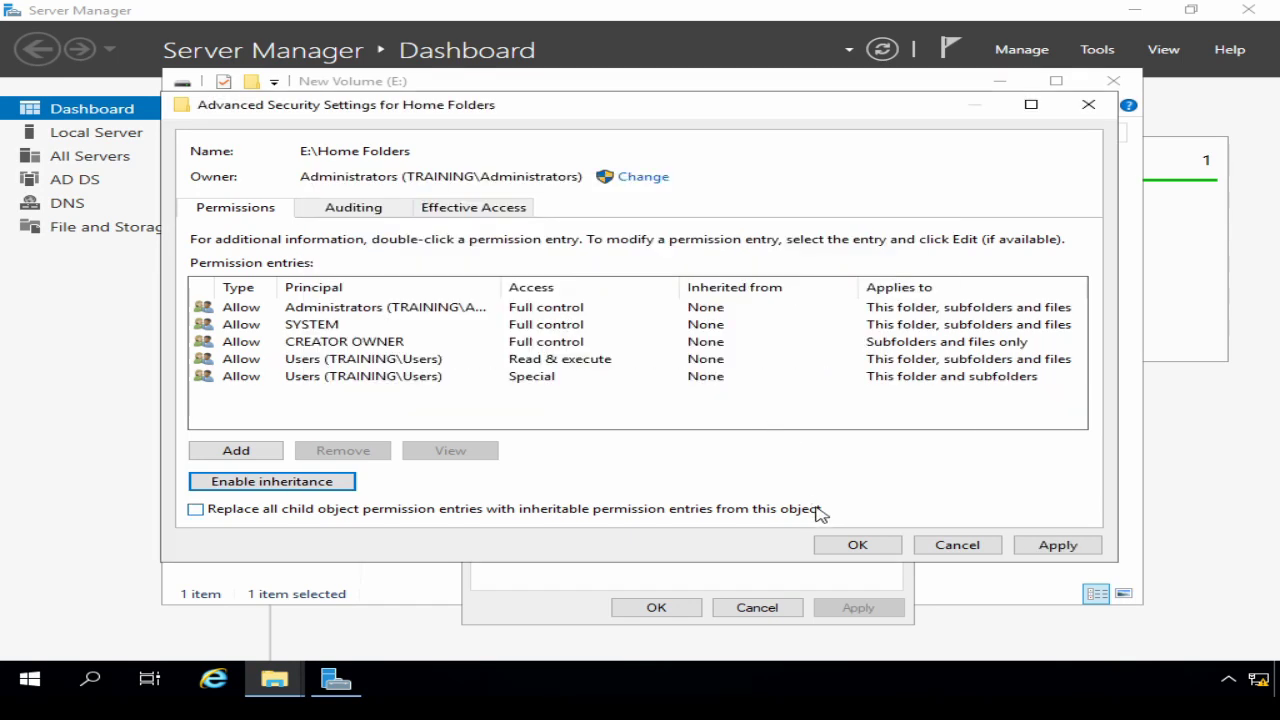
Remove the Users group from Home Folders' permissions and review CREATOR OWNER, SYSTEM and Administrators.
click(834, 546)
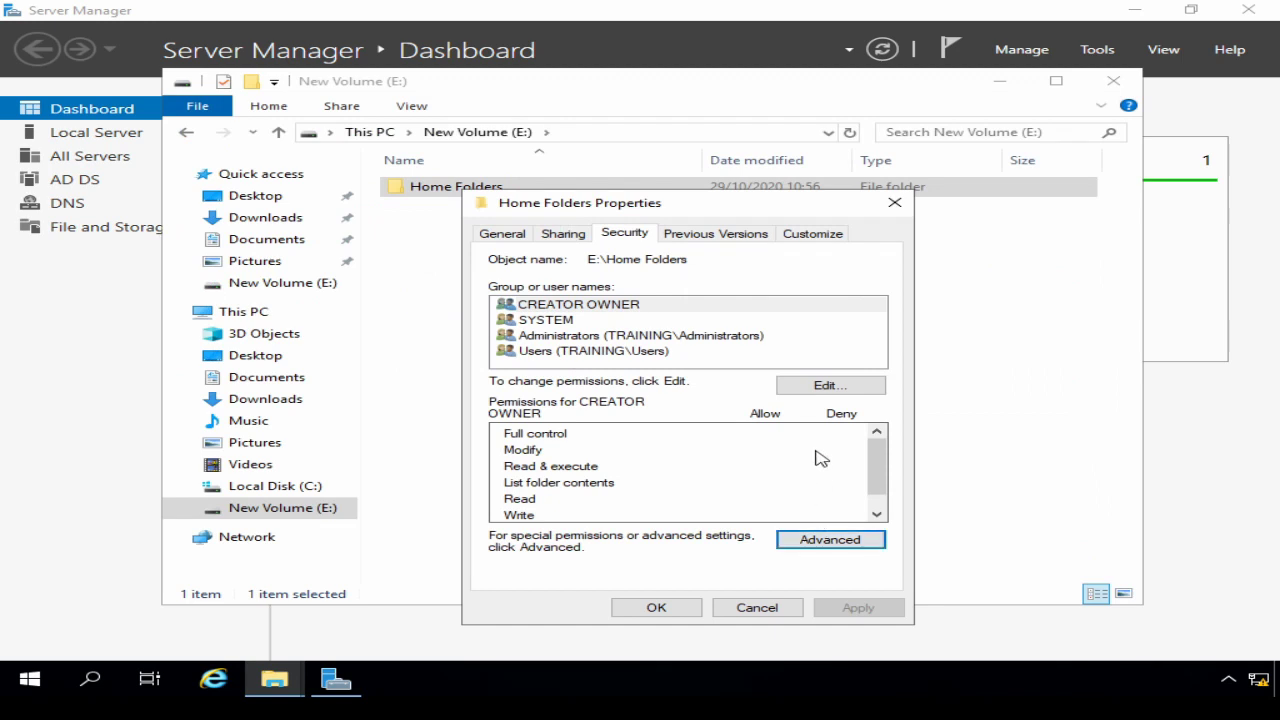
click(810, 390)
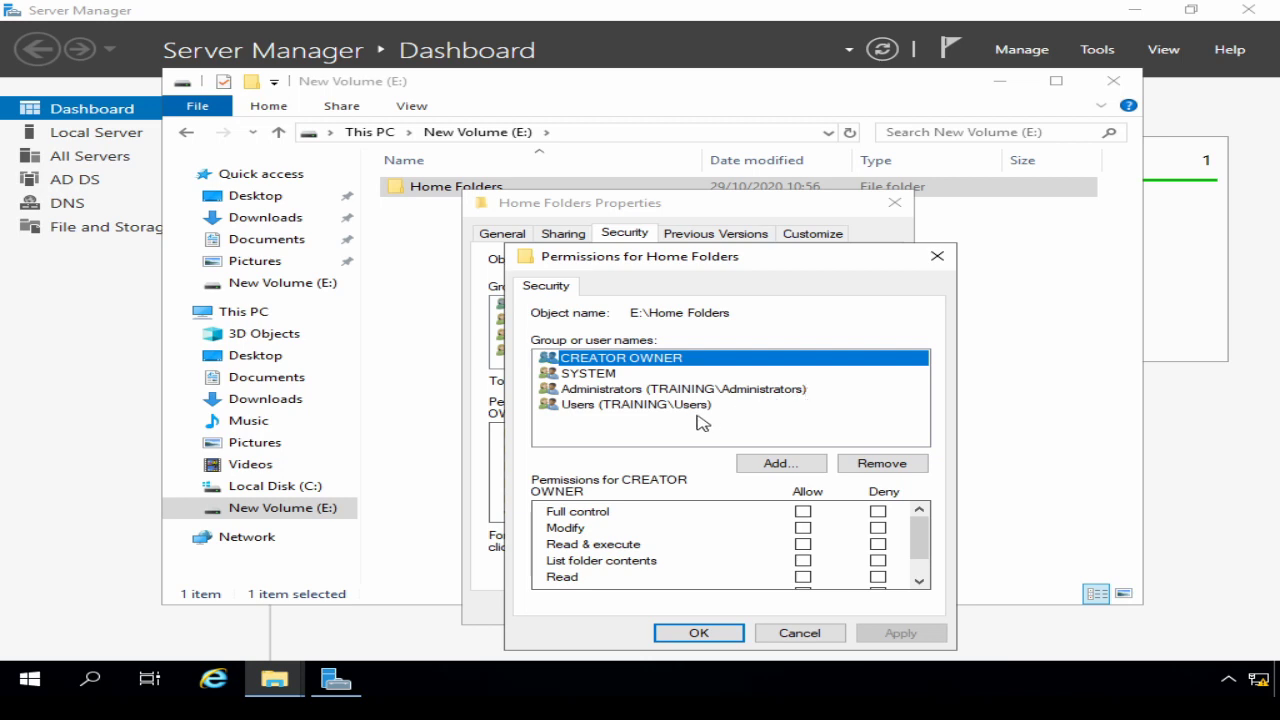
click(641, 410)
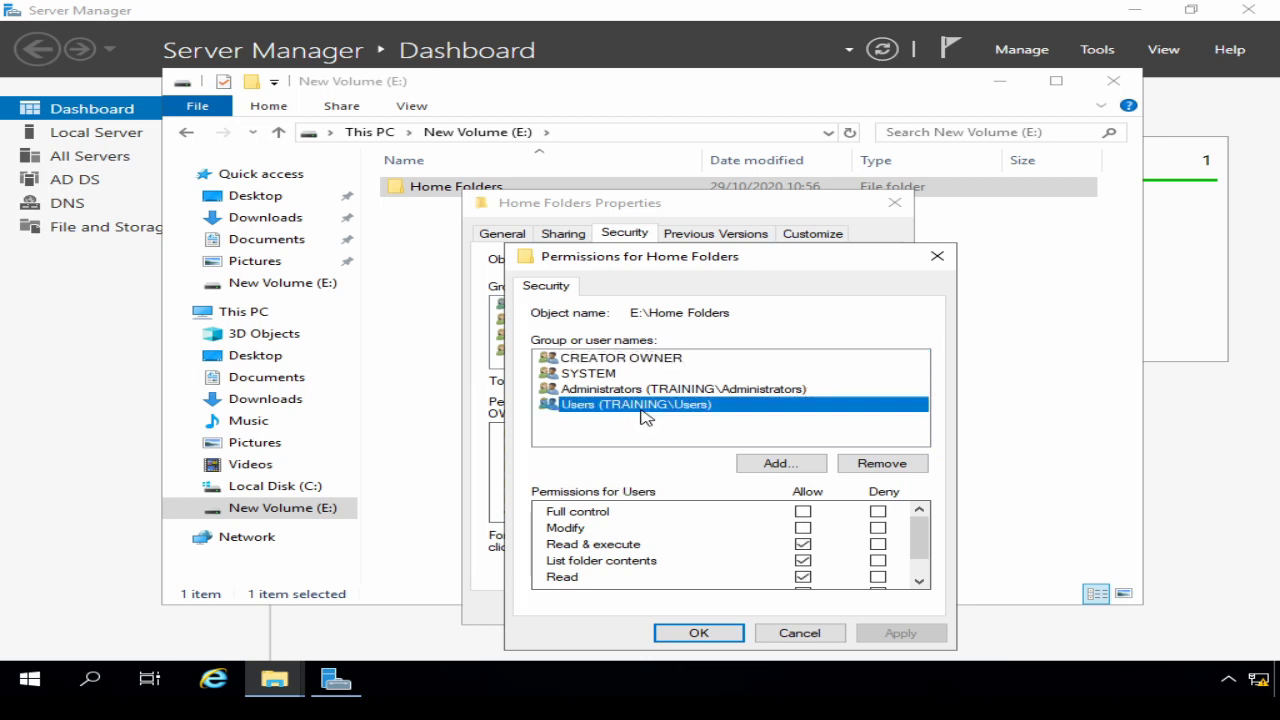
click(857, 465)
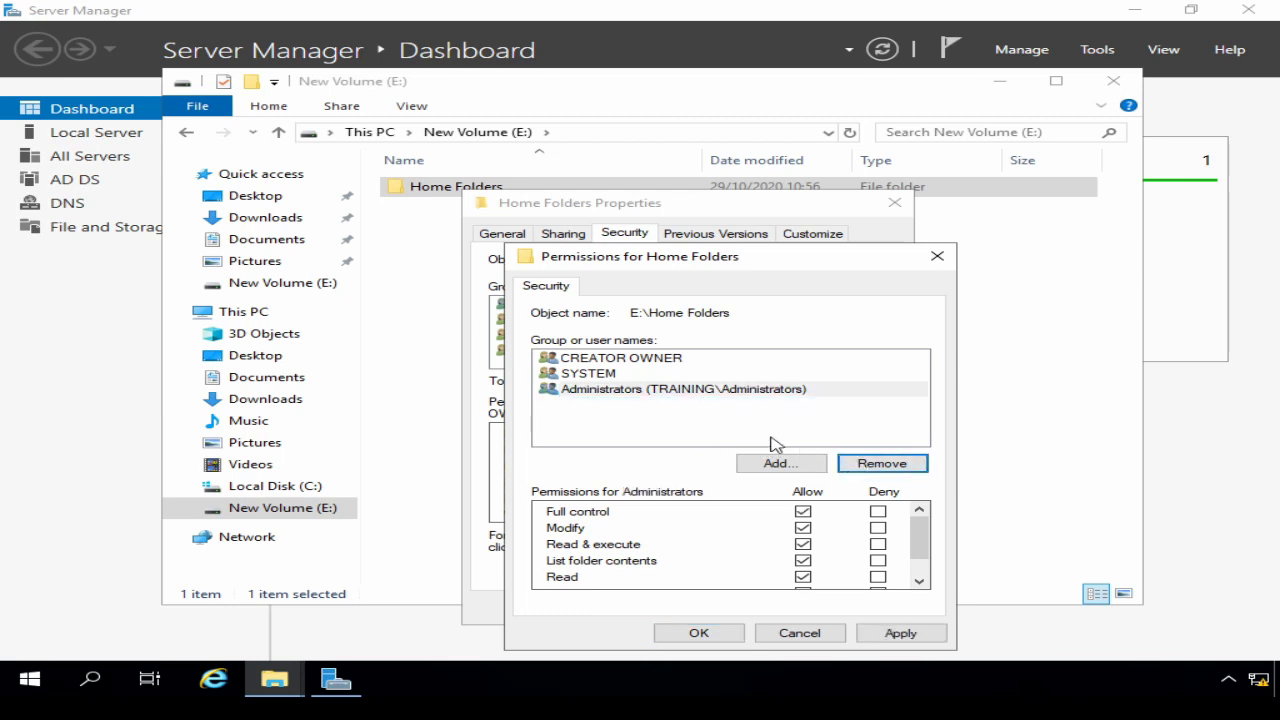
click(607, 359)
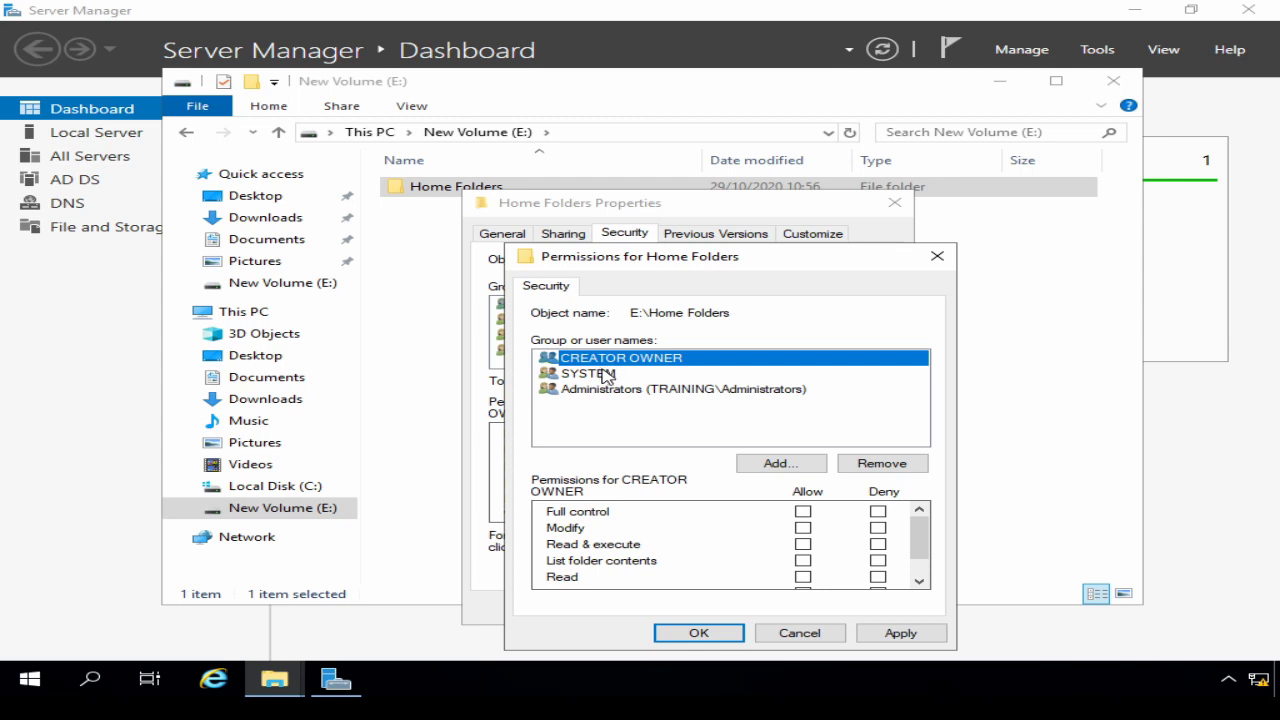
click(607, 377)
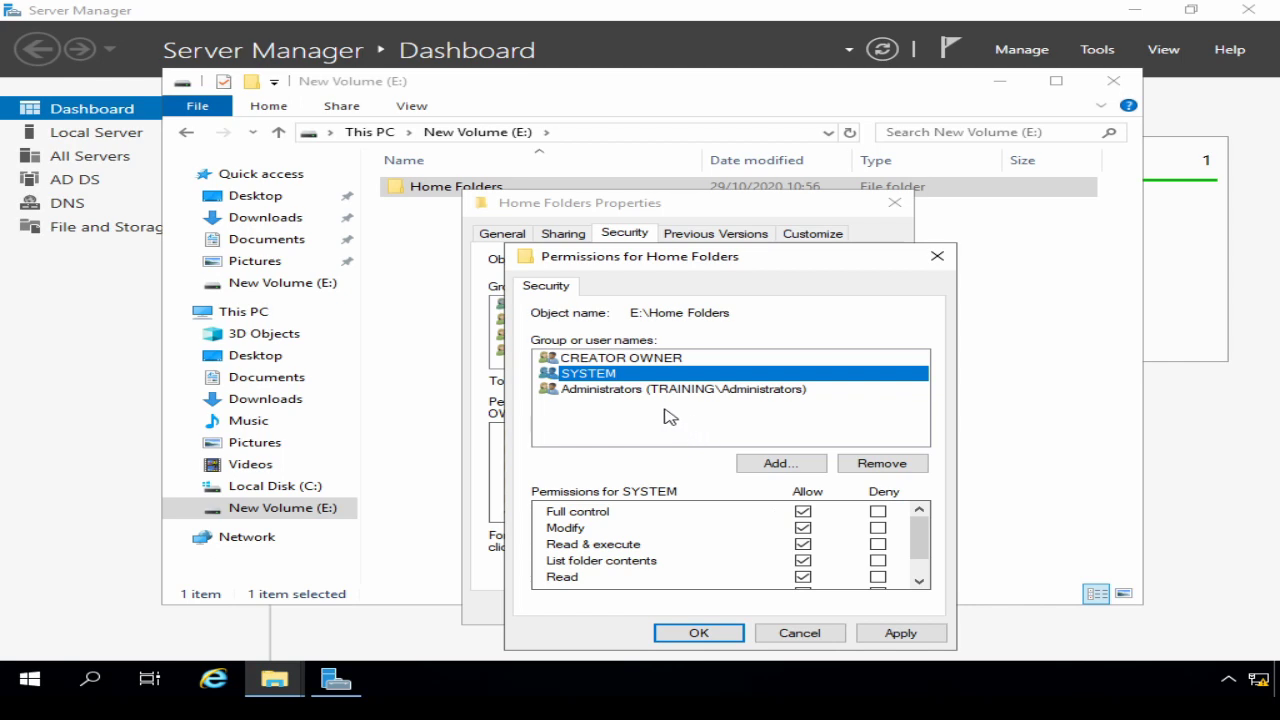
click(603, 392)
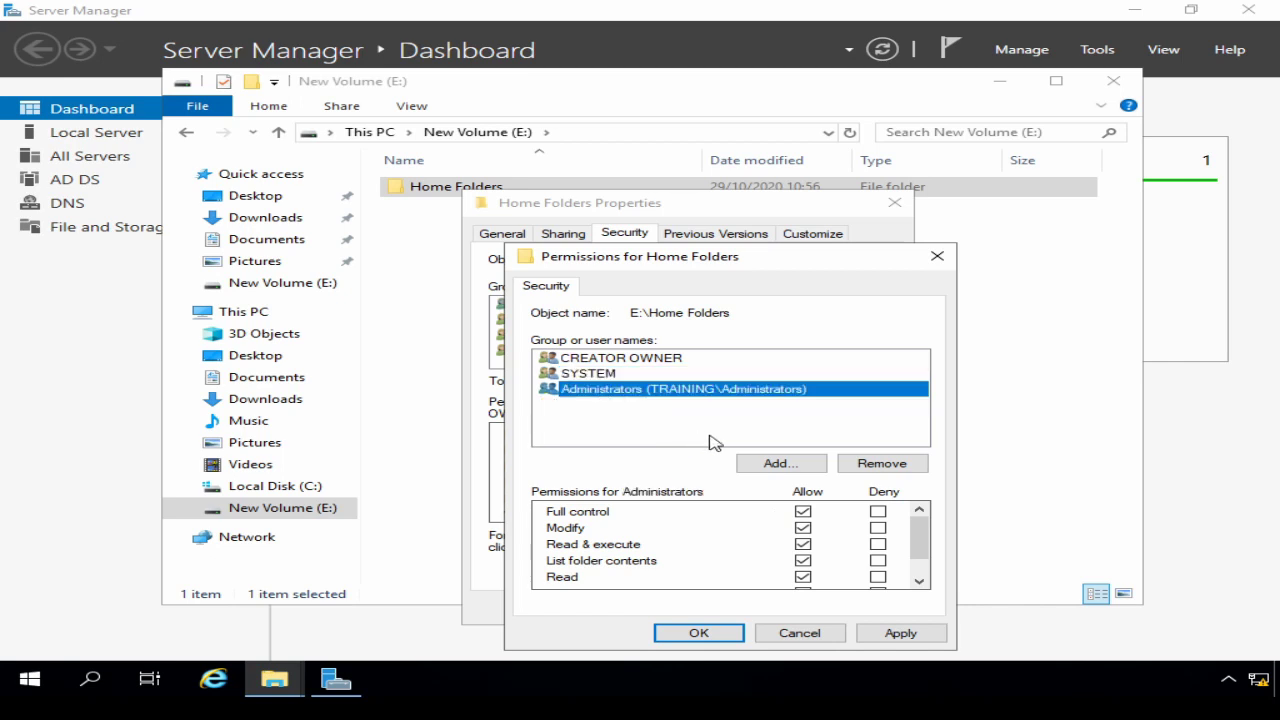
Add Backup Operators with Full control Allow and close the folder's properties.
click(763, 466)
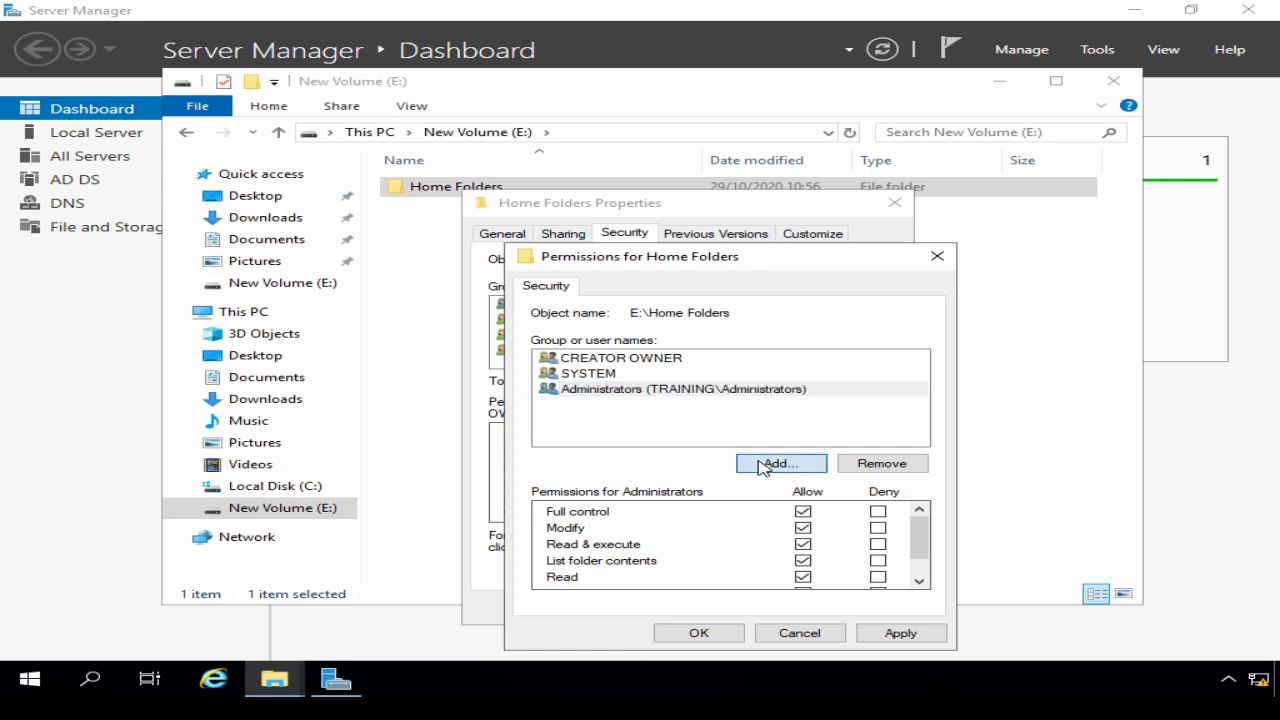
text(backup)
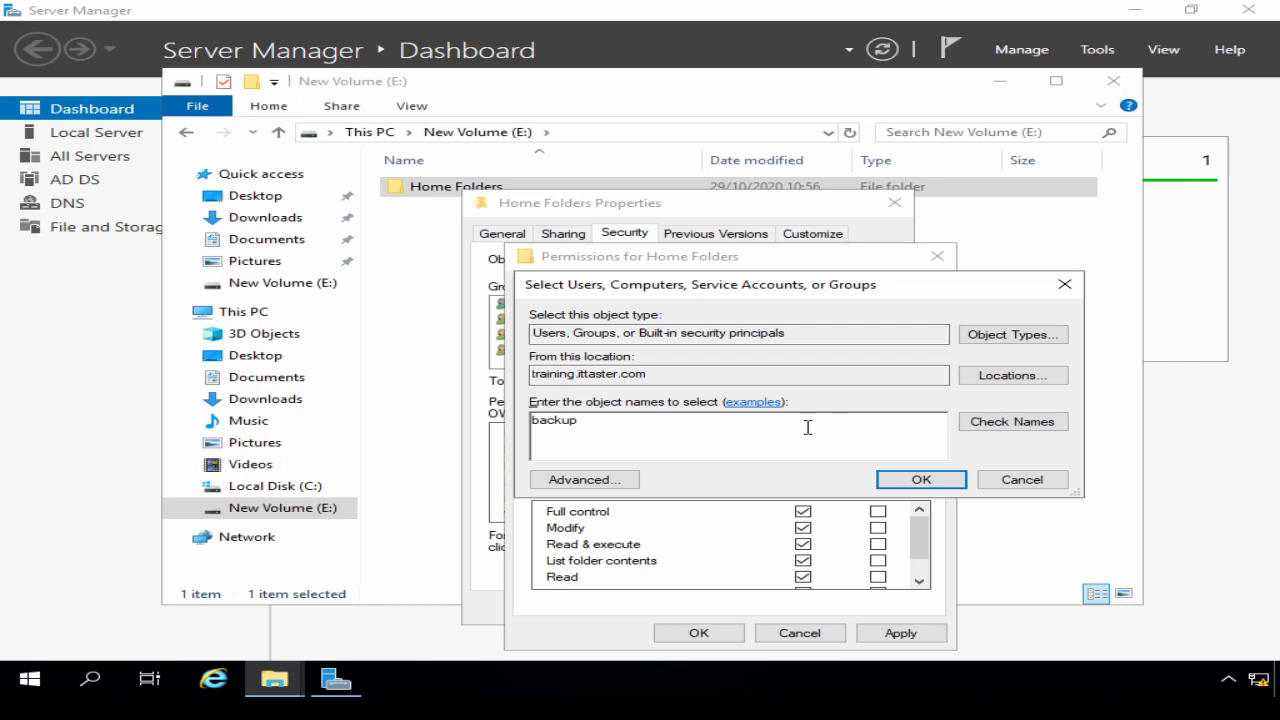
click(993, 425)
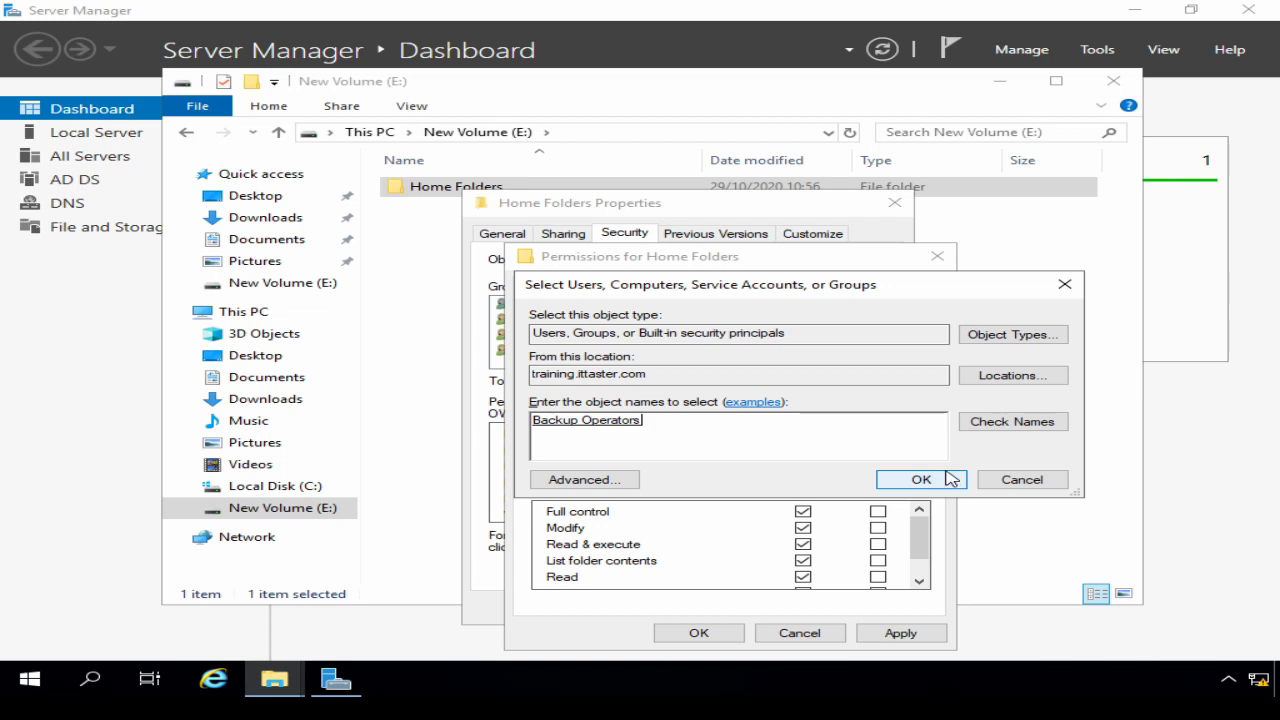
click(921, 480)
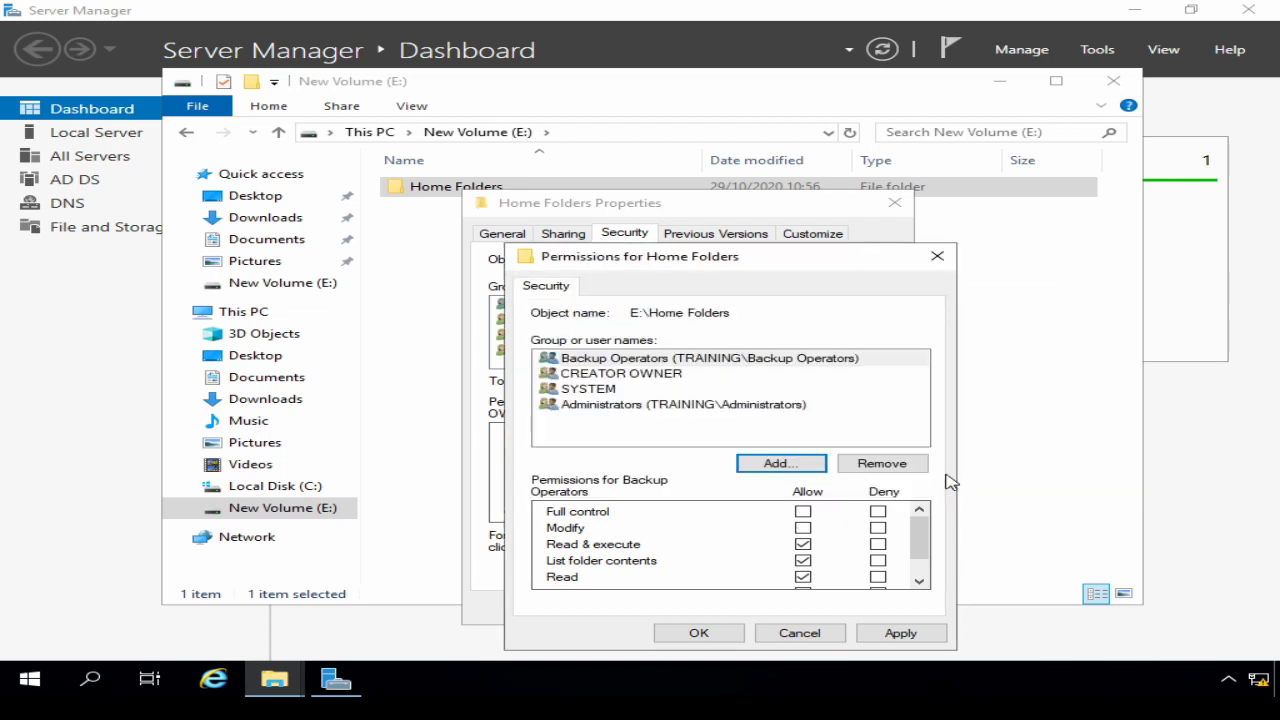
click(803, 511)
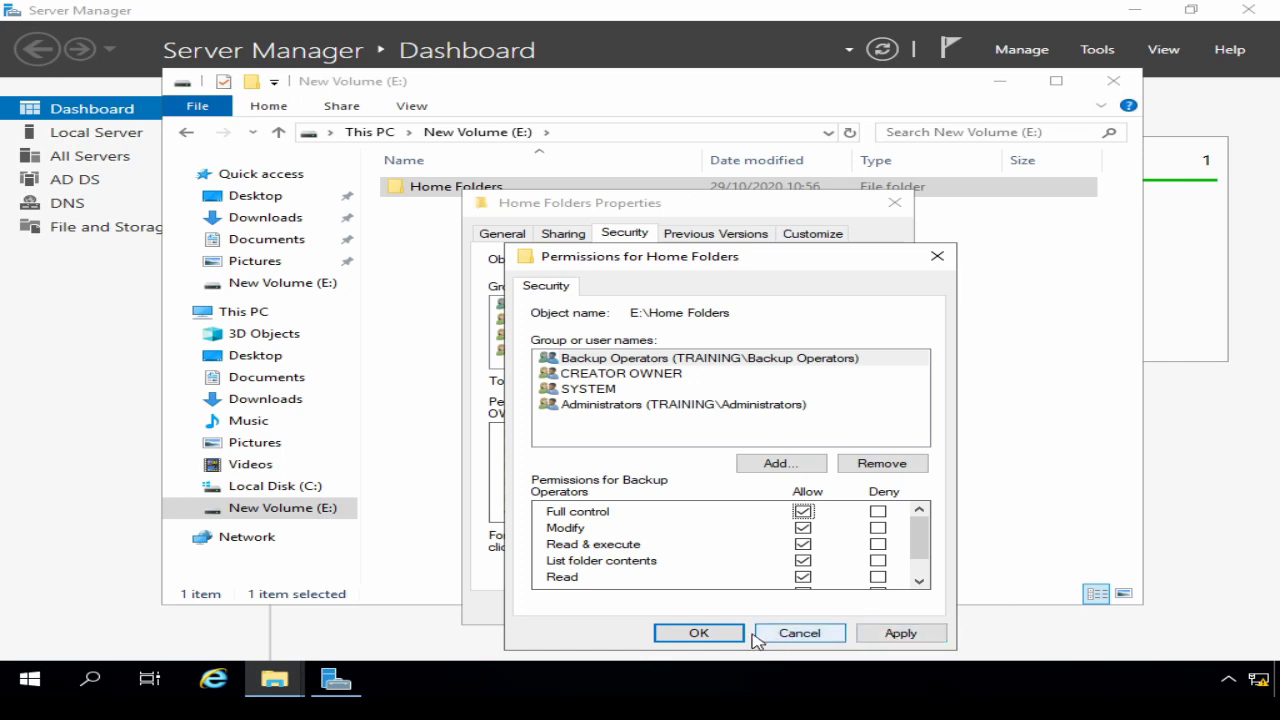
click(716, 634)
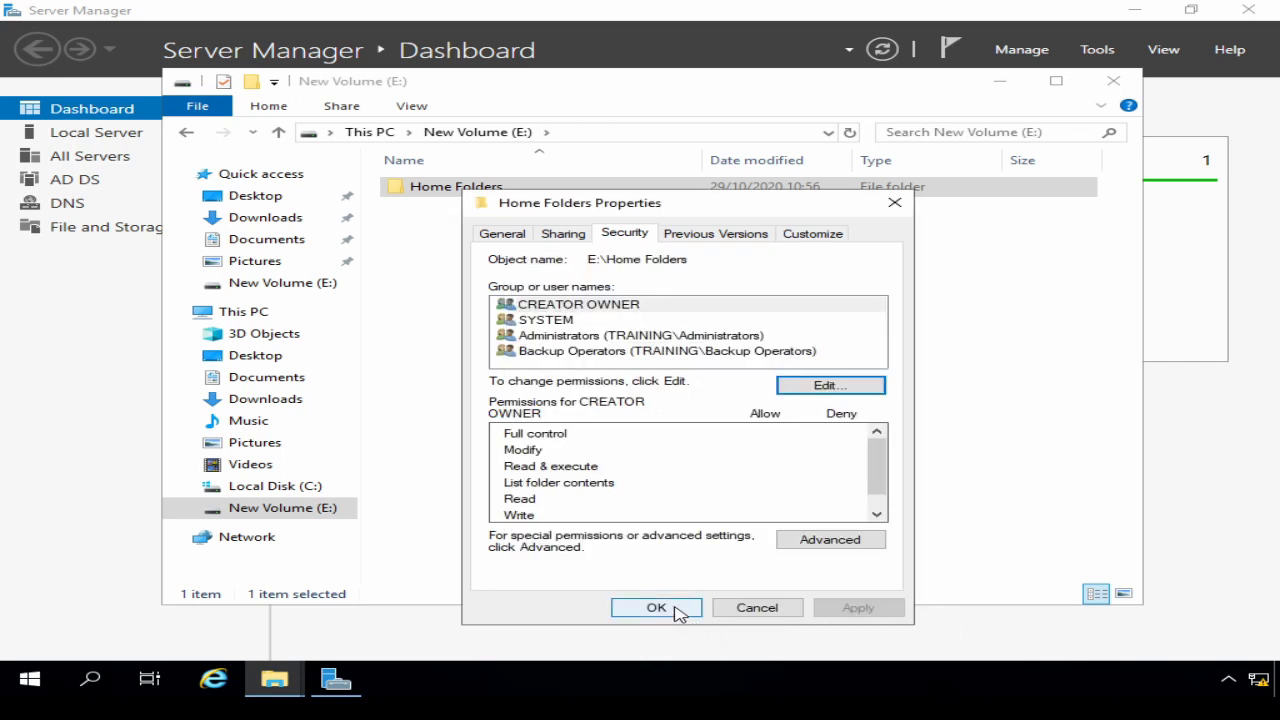
click(680, 609)
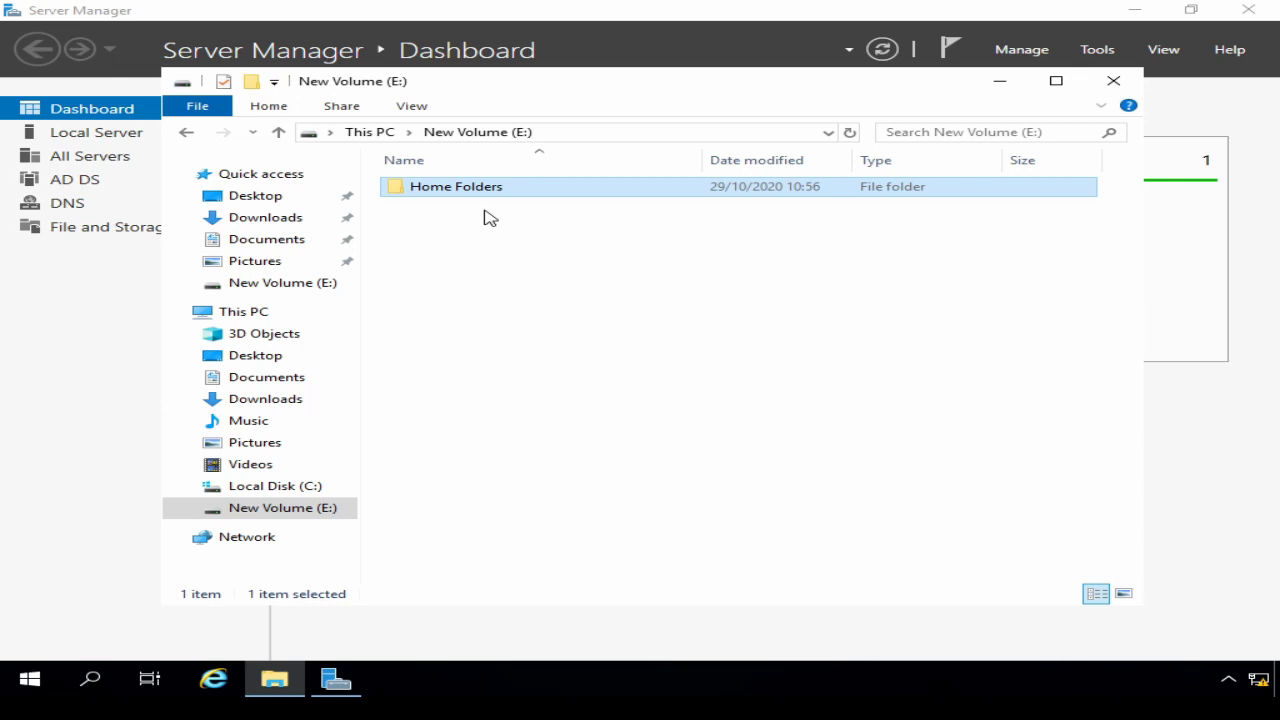
Turn on 'Share this folder' in Home Folders' Advanced Sharing settings.
right_click(462, 189)
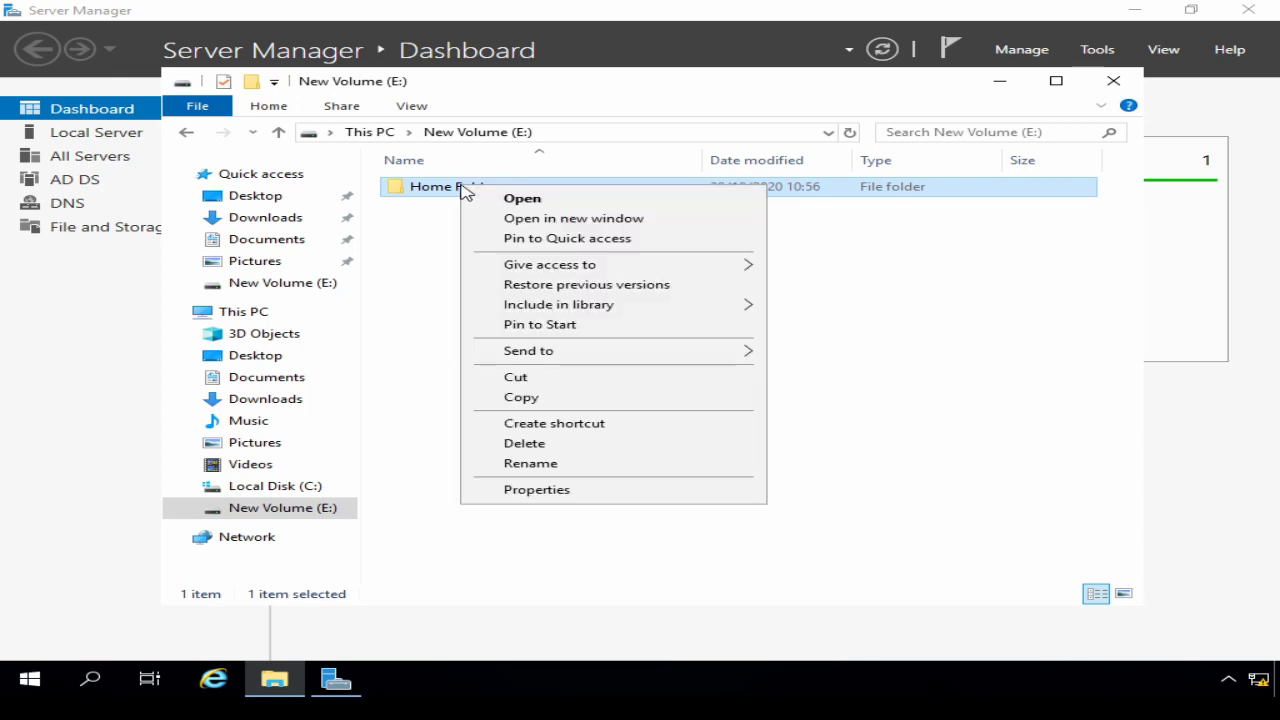
click(578, 492)
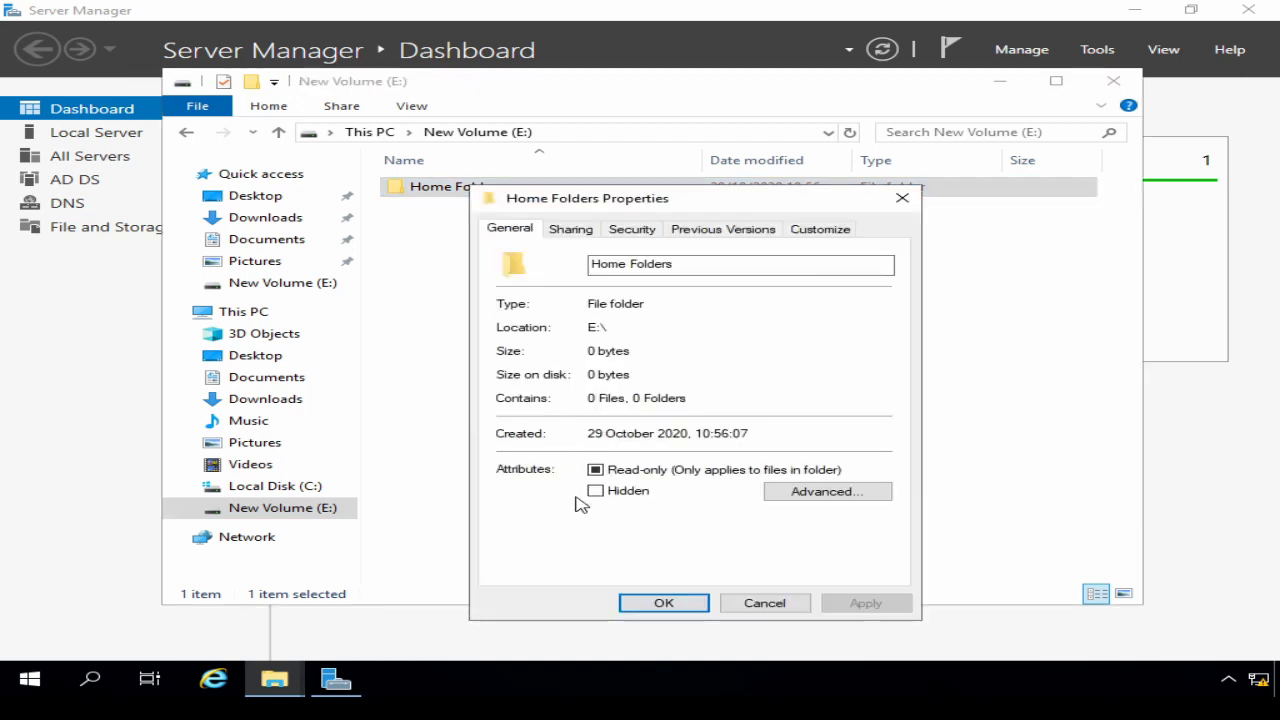
click(571, 231)
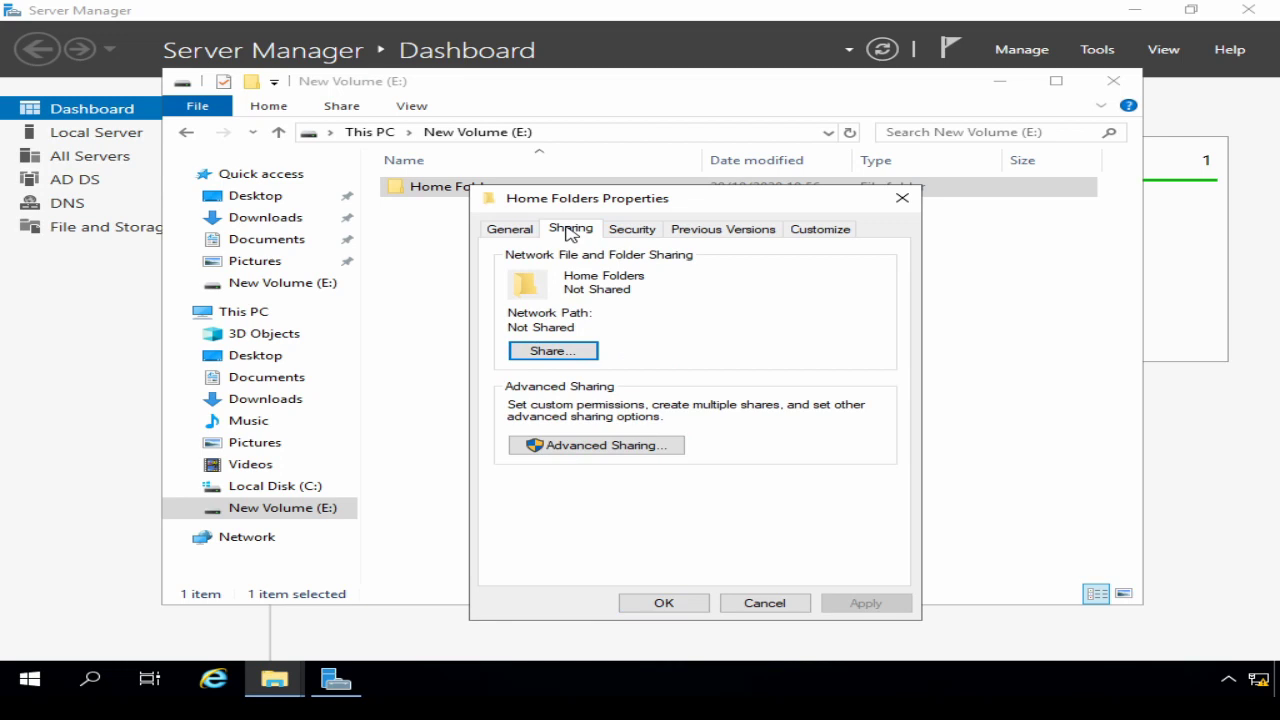
click(600, 447)
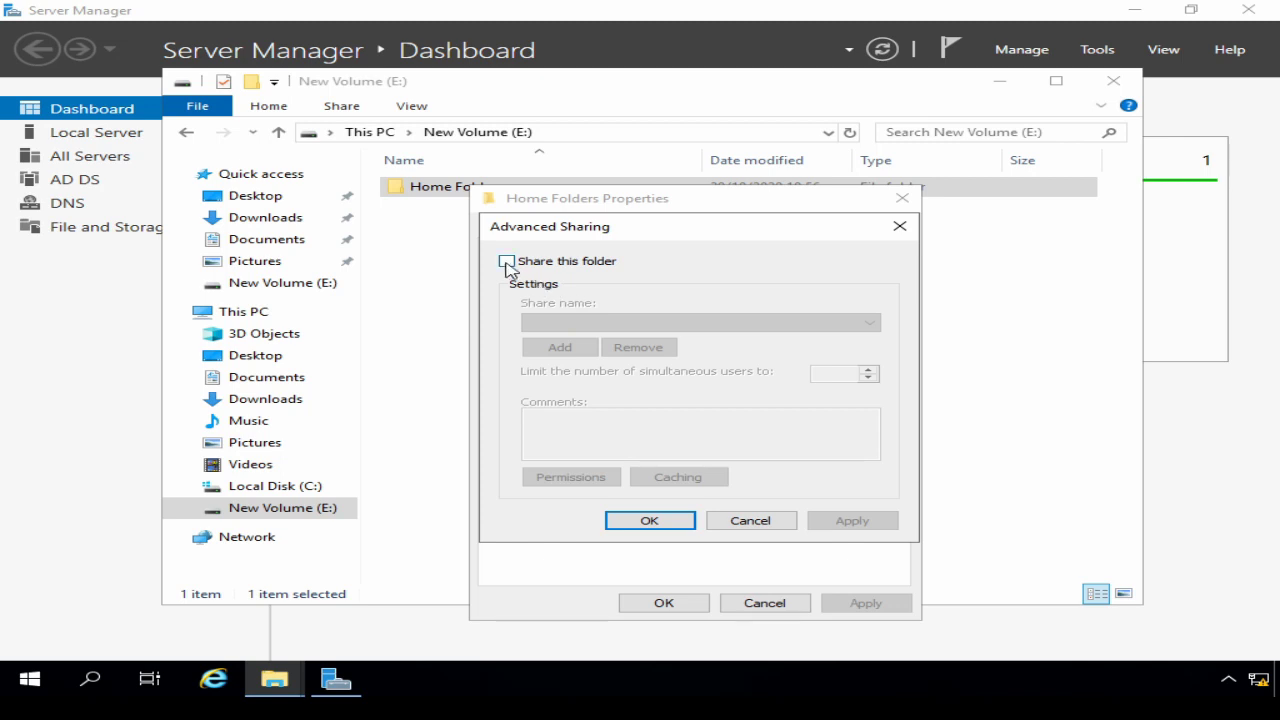
click(507, 262)
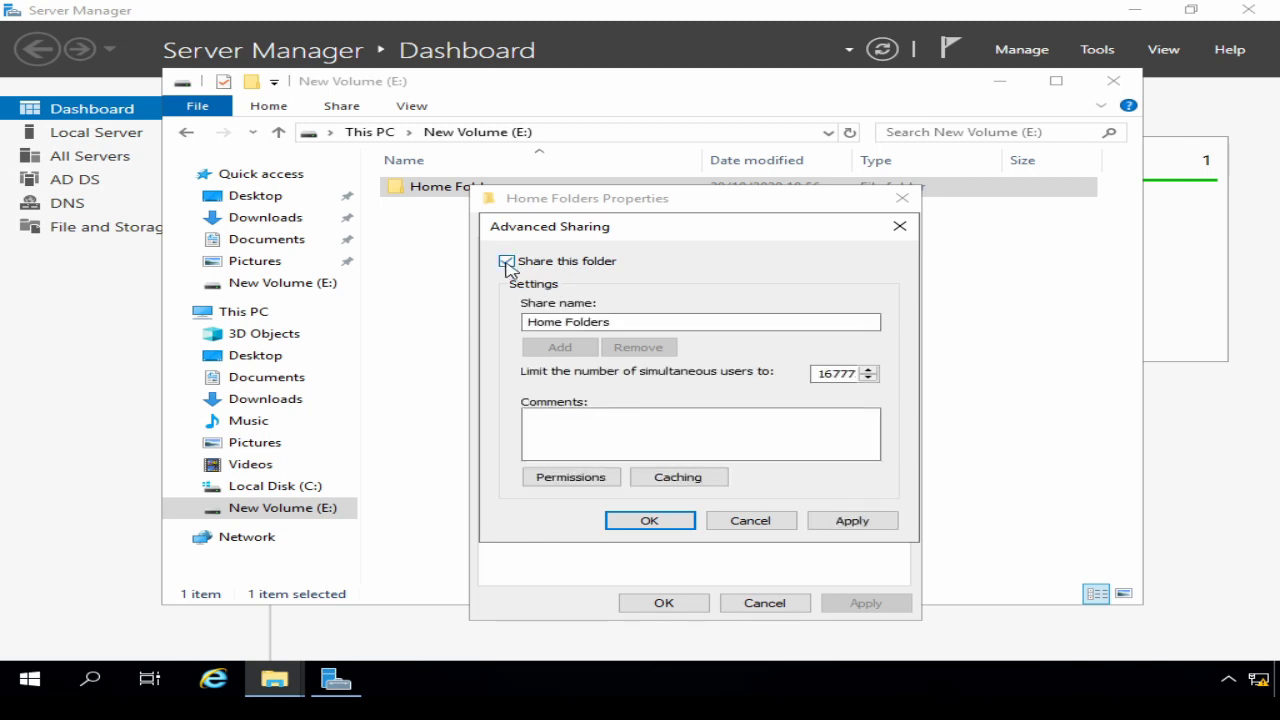
Rename the share from 'Home Folders' to the hidden name 'Home_Folders$'.
click(564, 322)
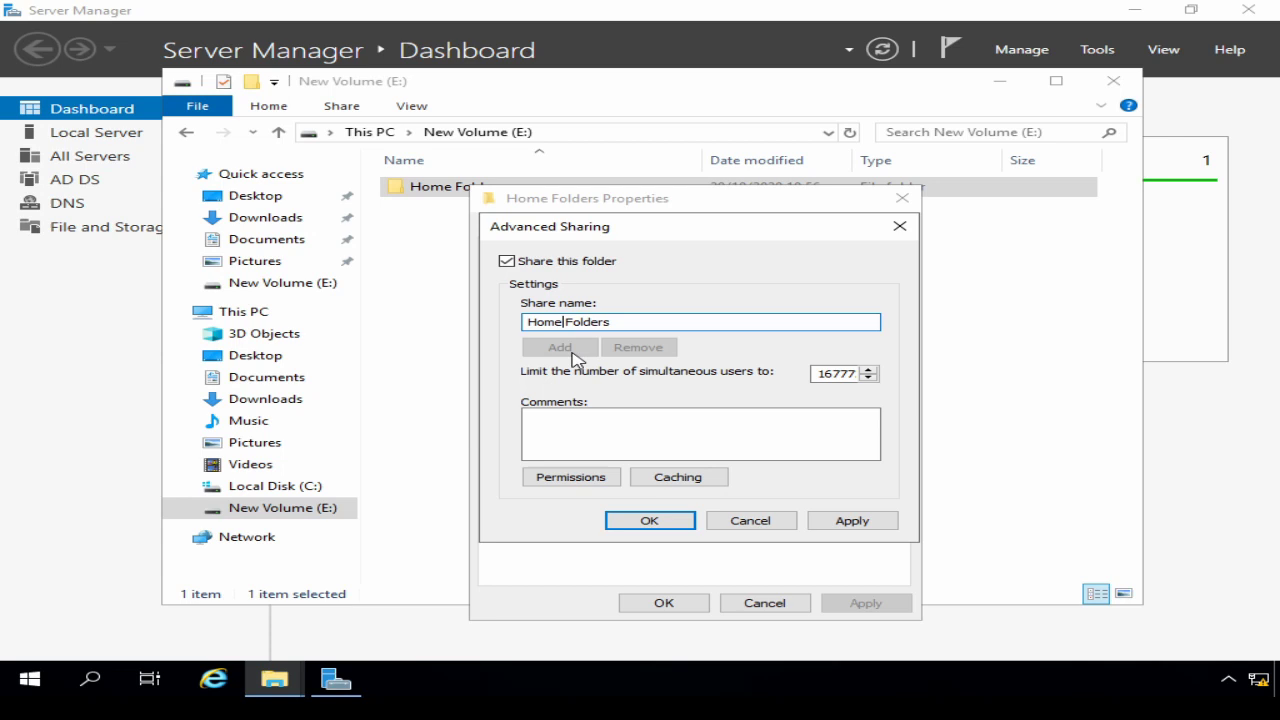
key(BackSpace)
text(_)
click(616, 322)
text($)
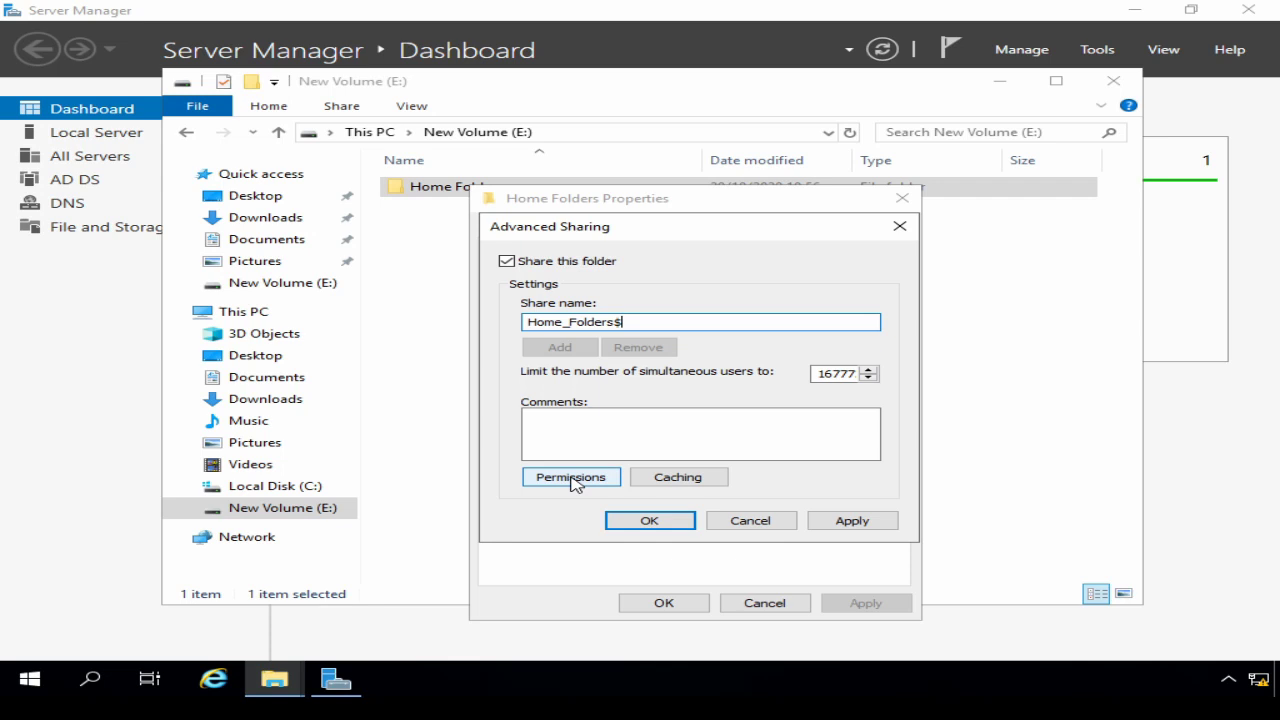
Replace Everyone with Domain Users in the Home_Folders$ share permissions.
click(572, 479)
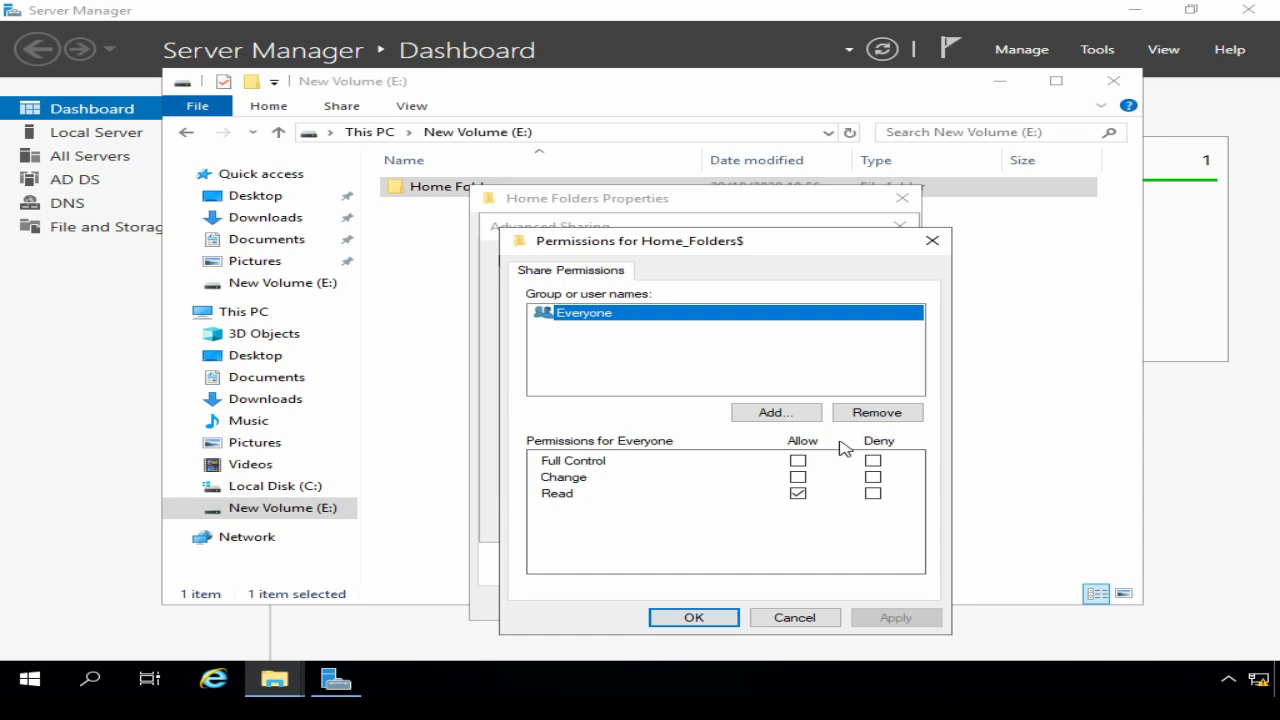
click(866, 418)
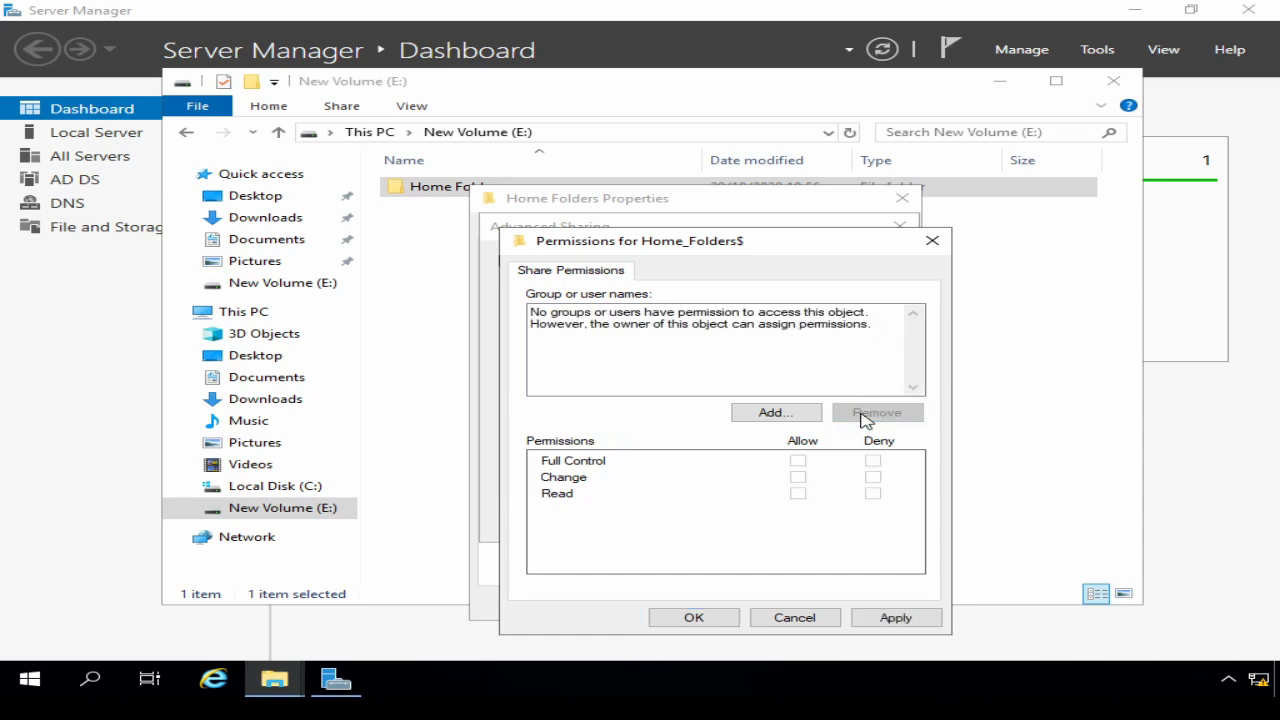
click(765, 415)
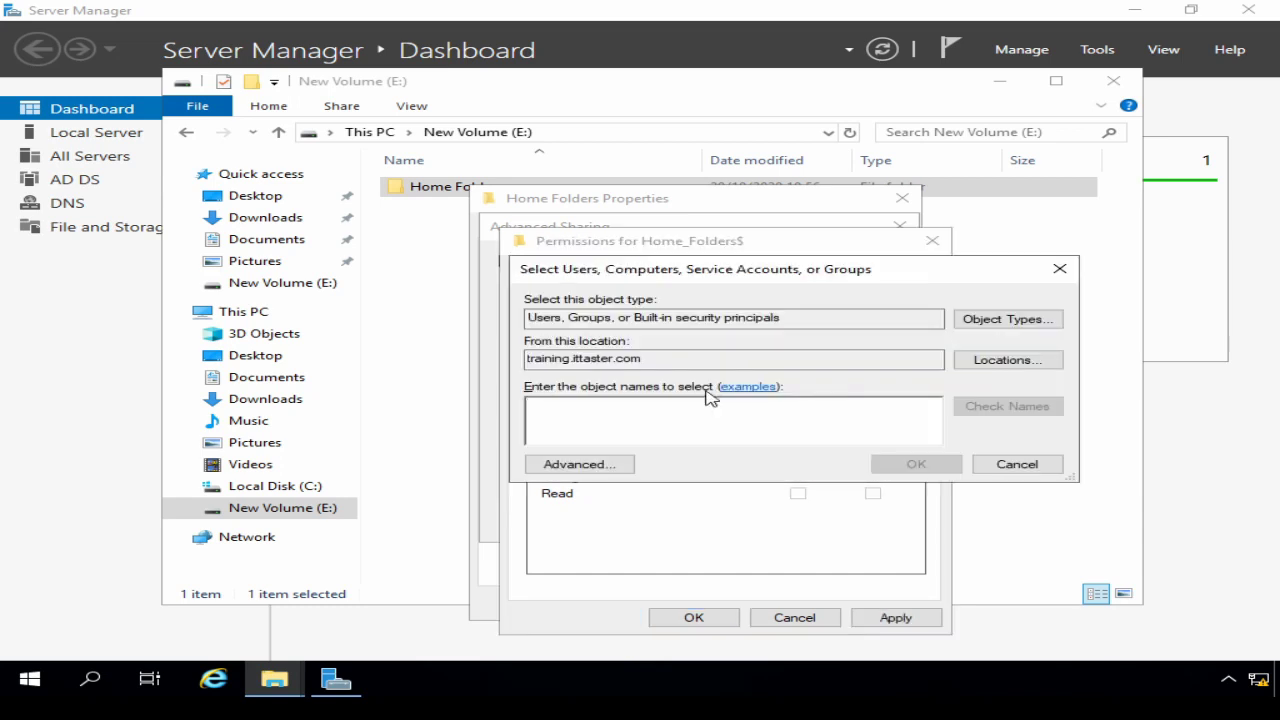
text(domain users)
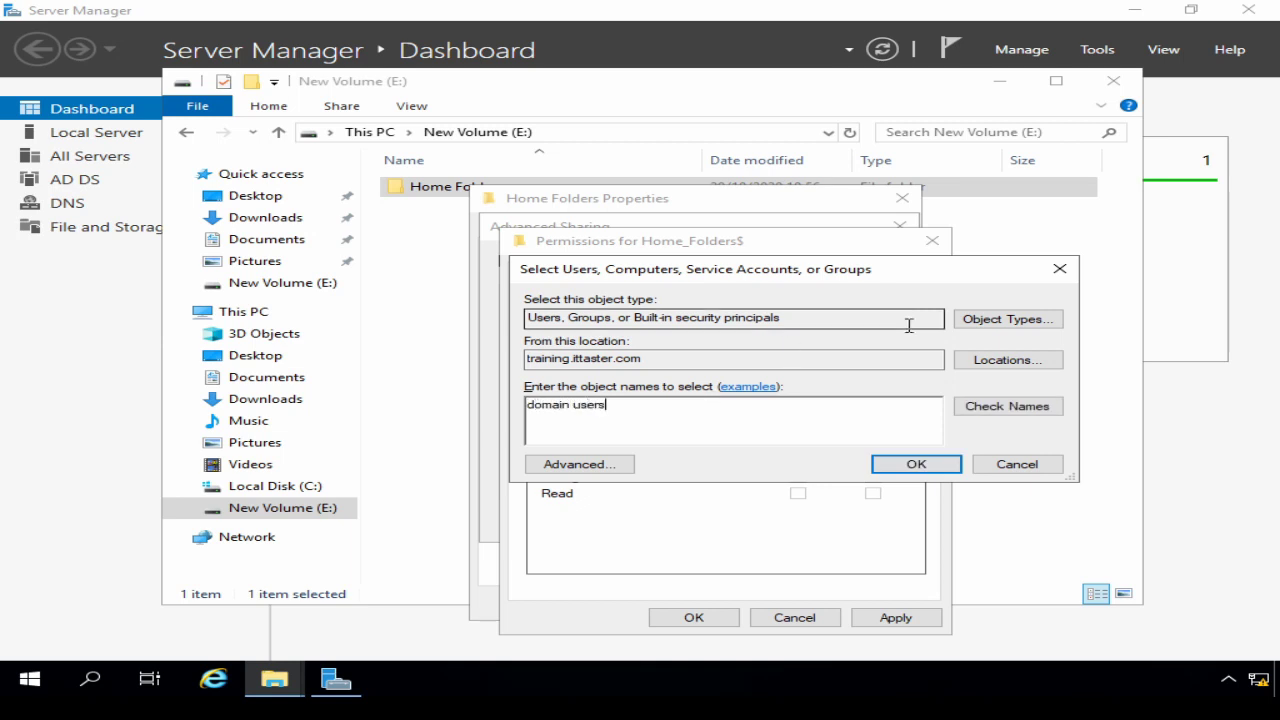
click(1015, 410)
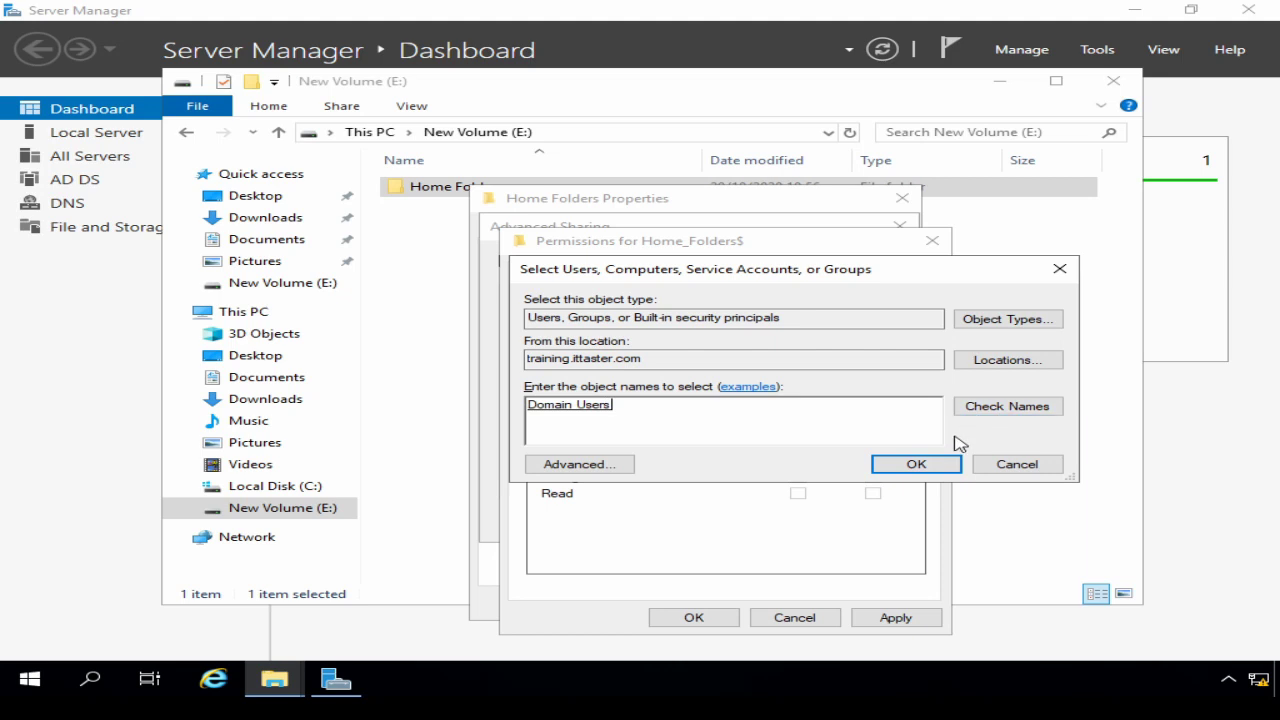
click(930, 467)
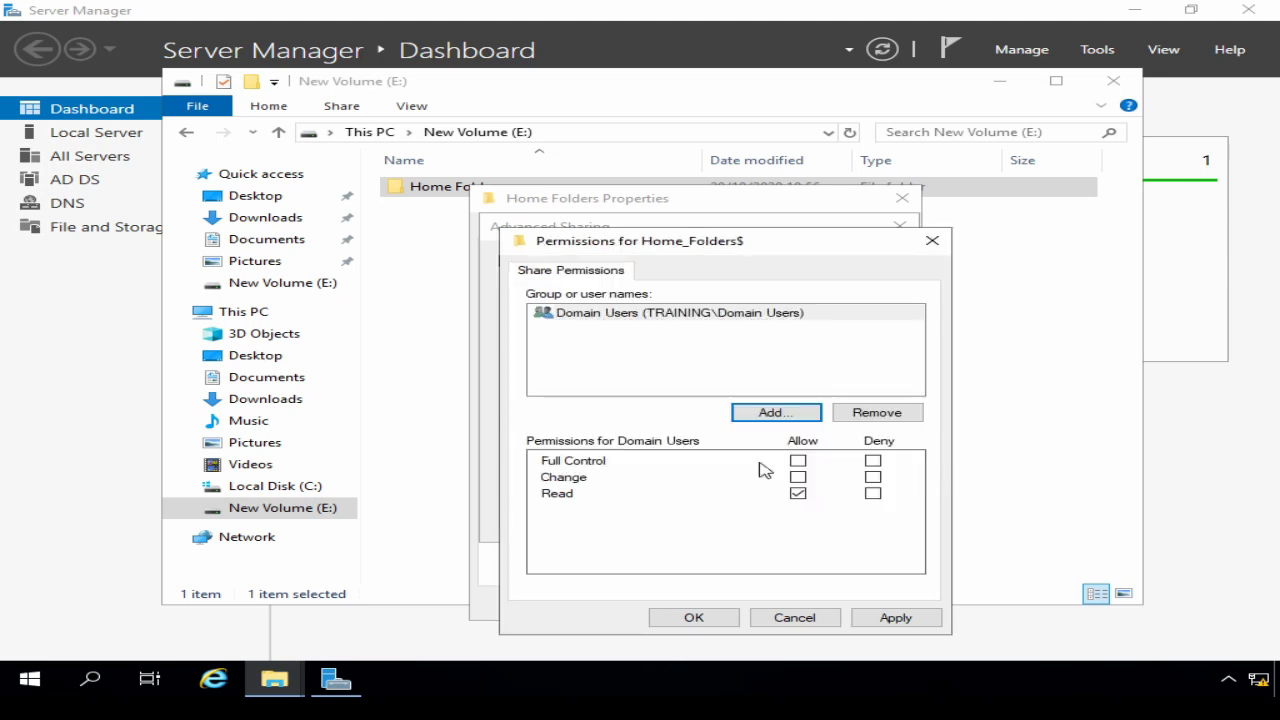
Give Domain Users Full Control Allow, then confirm and close the folder properties.
click(600, 338)
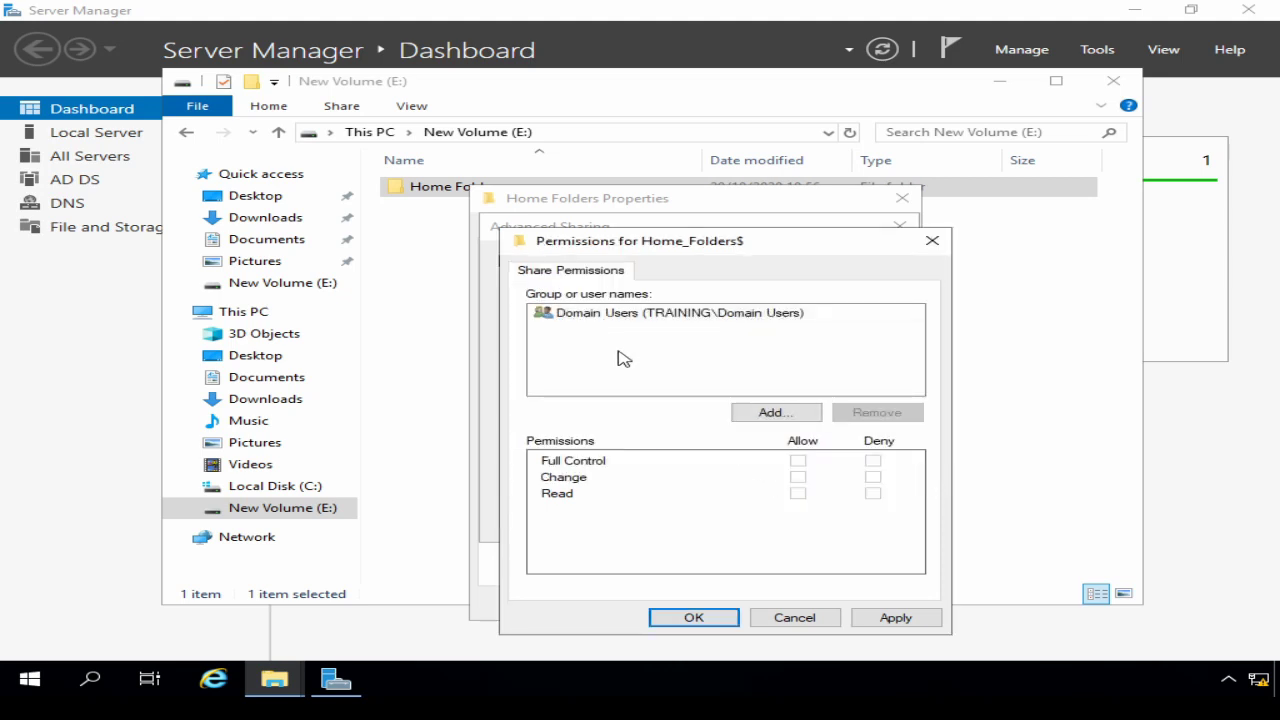
click(620, 313)
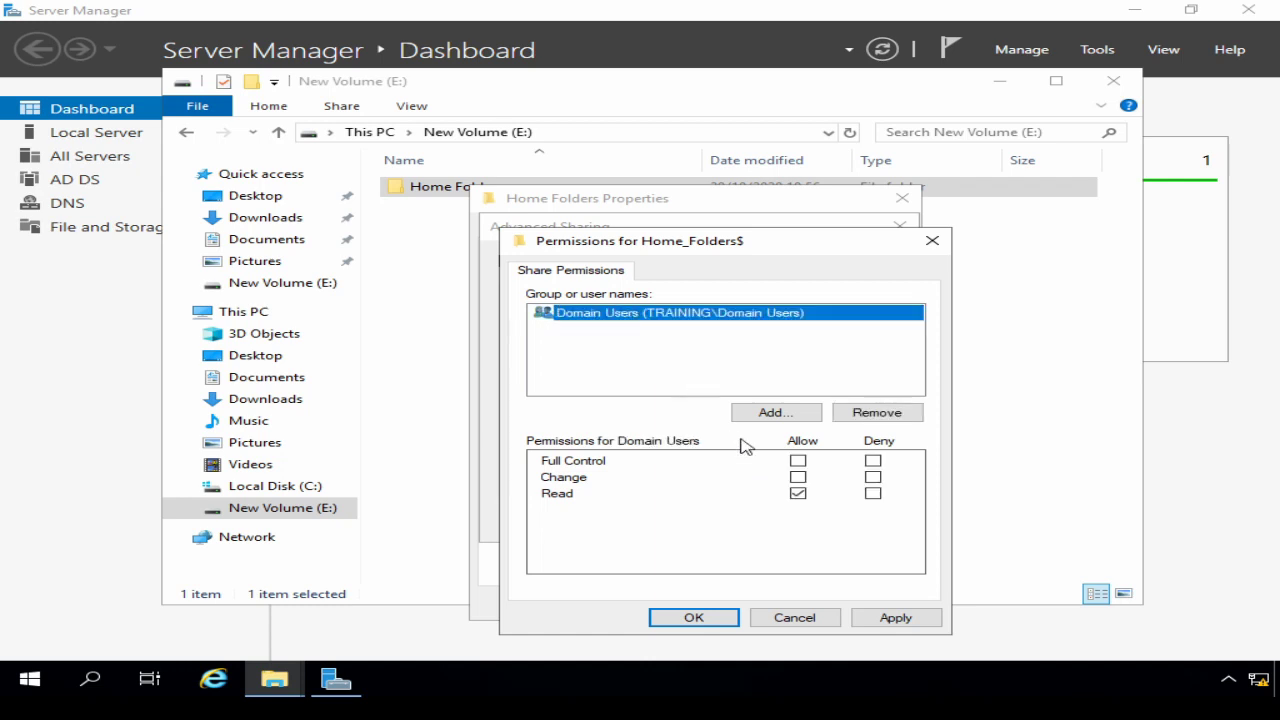
click(798, 461)
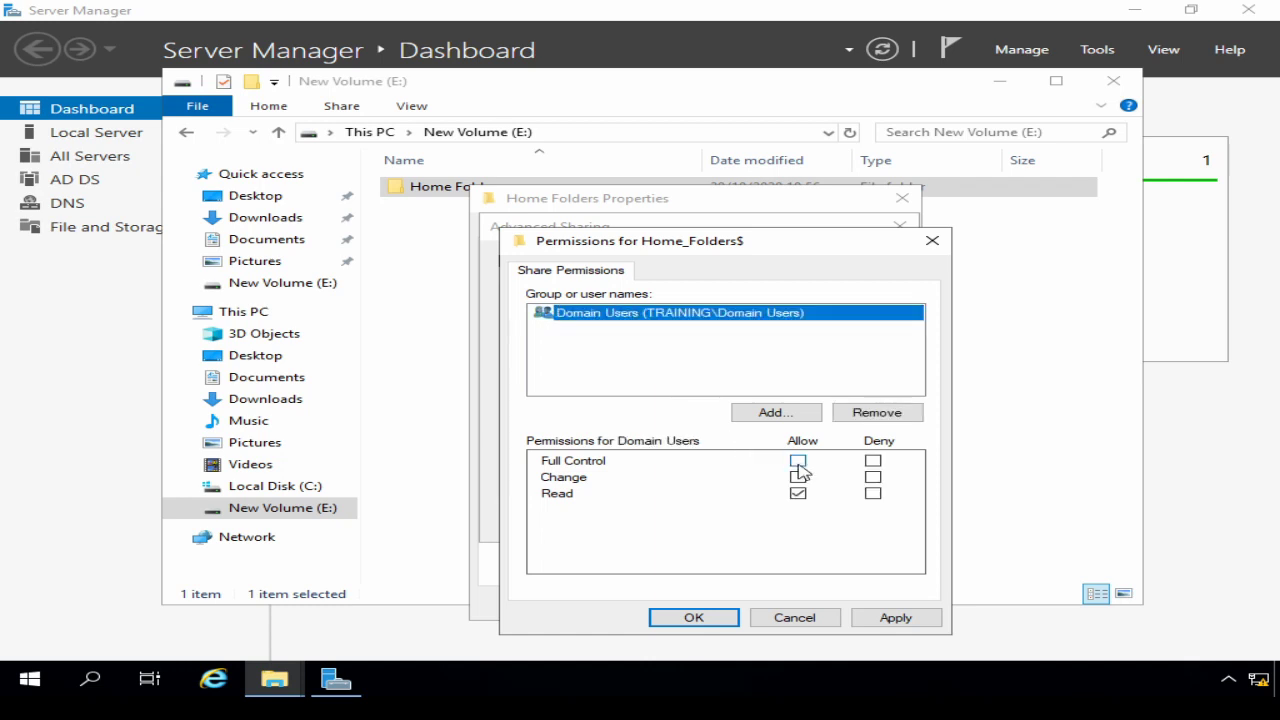
click(720, 617)
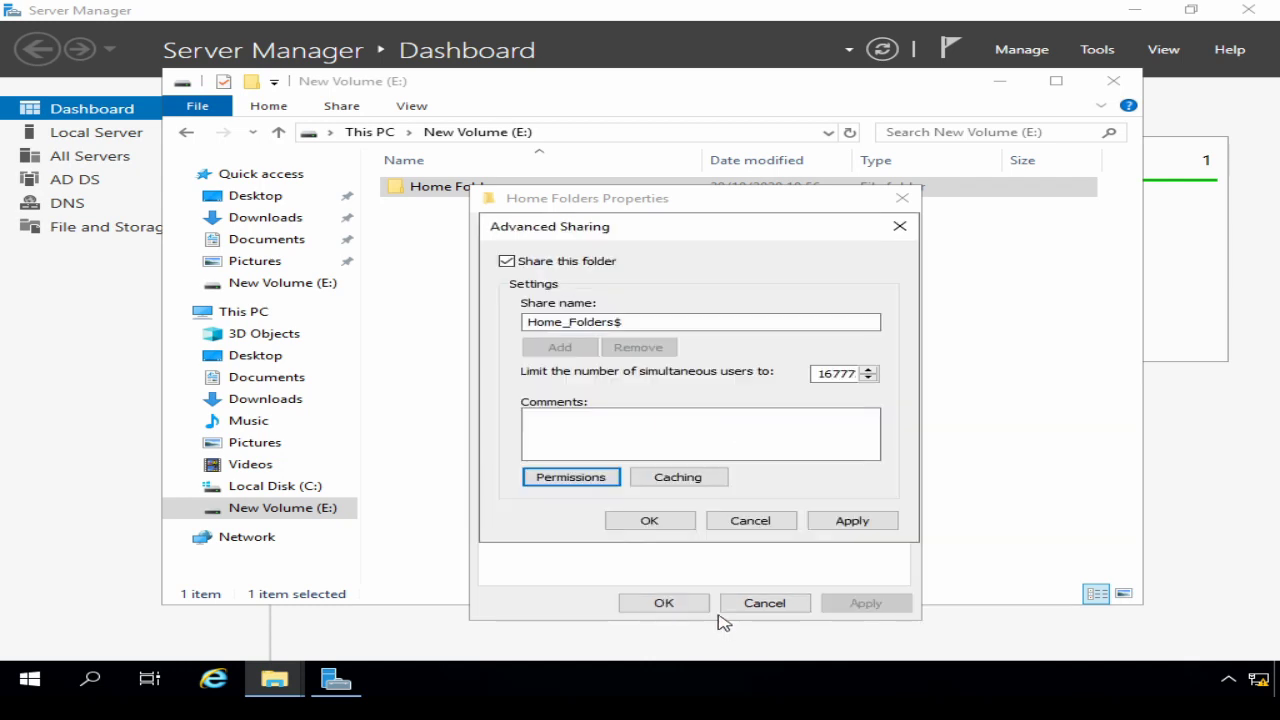
click(678, 528)
click(673, 600)
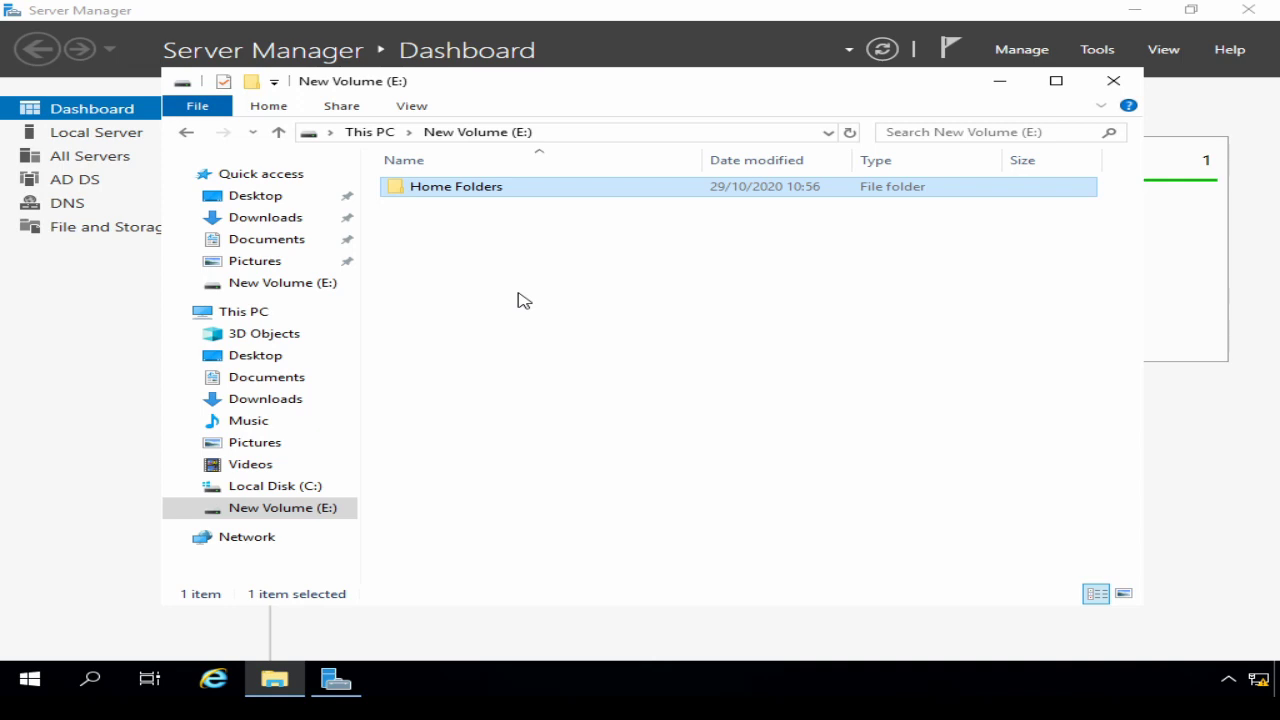
Minimize Explorer and launch Active Directory Users and Computers from Server Manager Tools.
click(1000, 85)
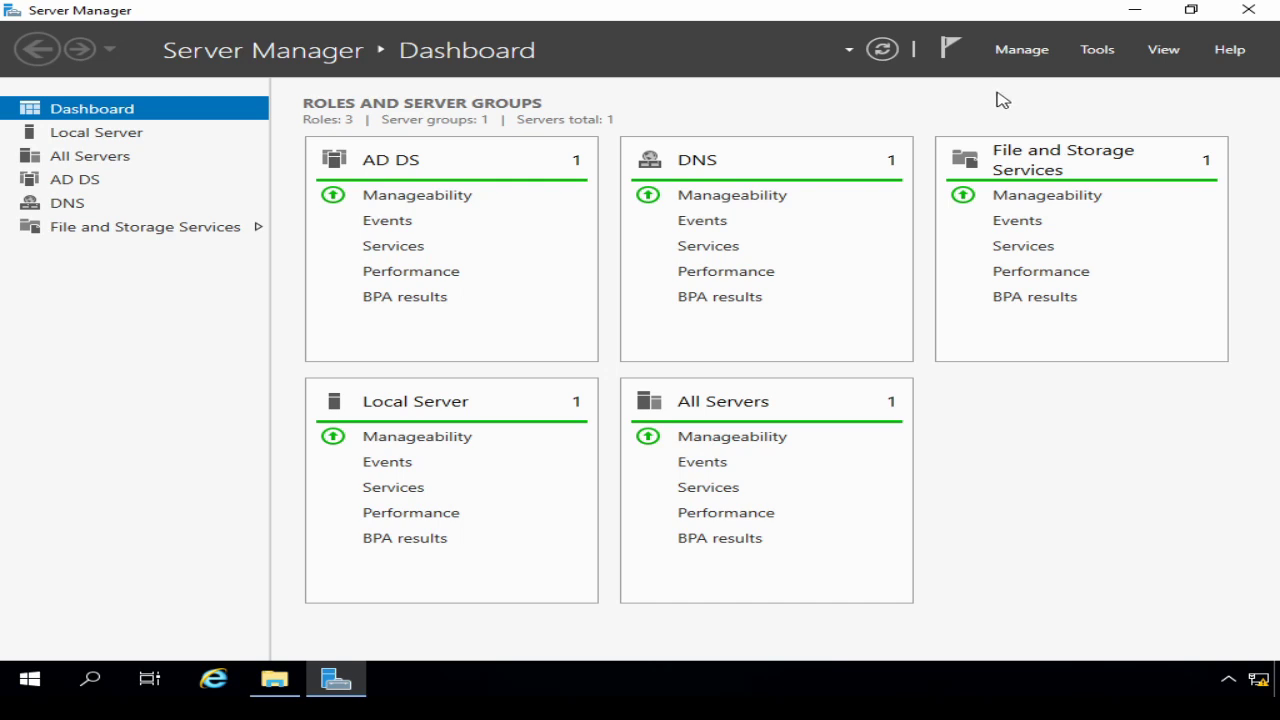
click(1099, 54)
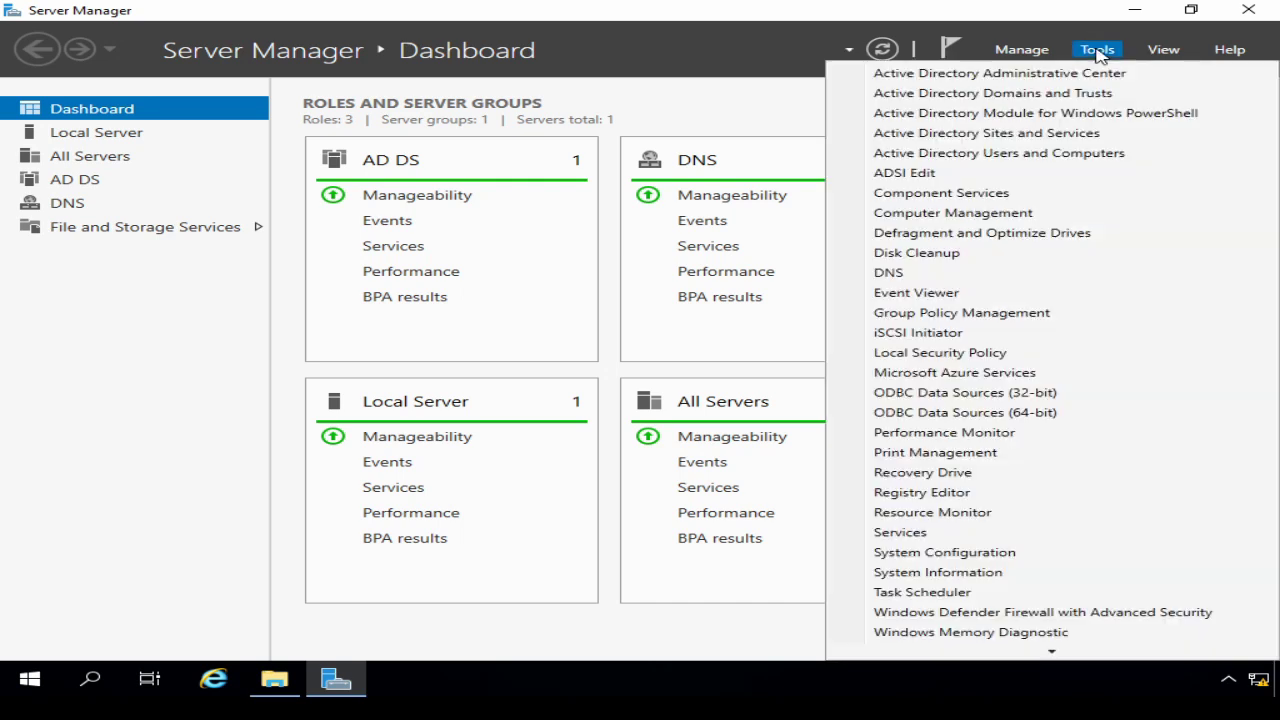
click(1014, 156)
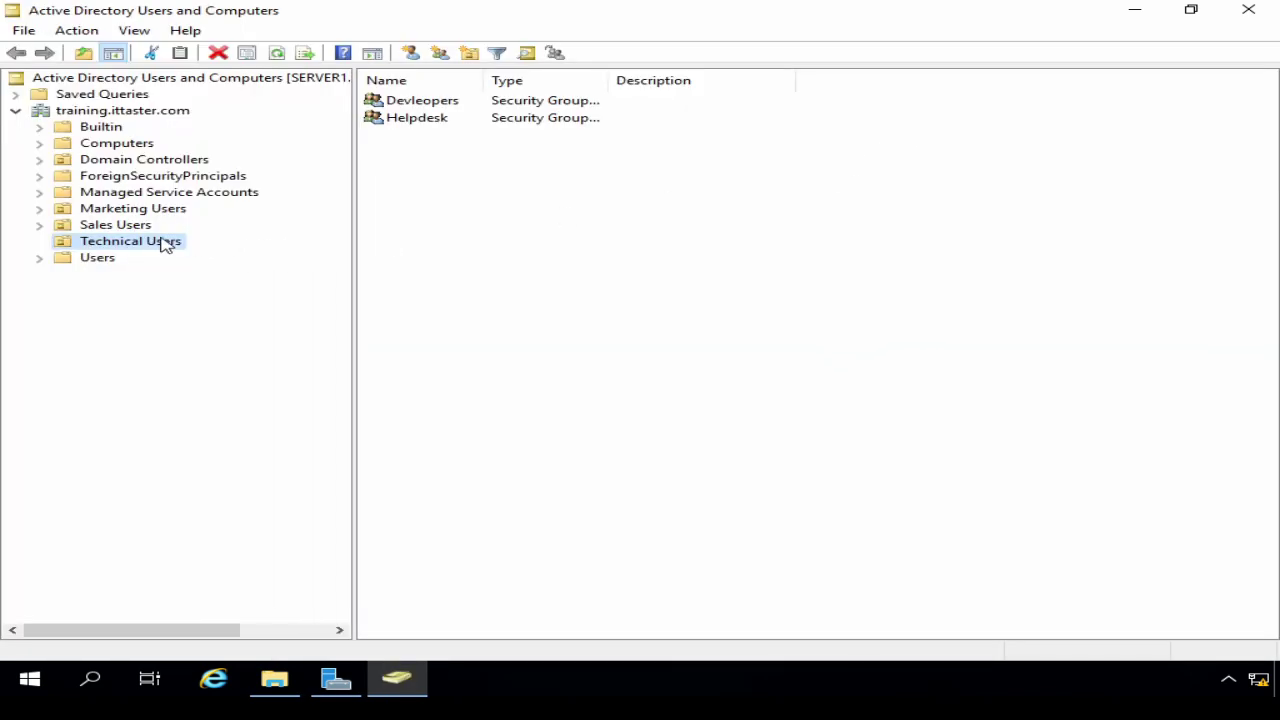
Start a new user in Technical Users with first name Jon and logon name jon.
right_click(419, 181)
mouse_move(490, 252)
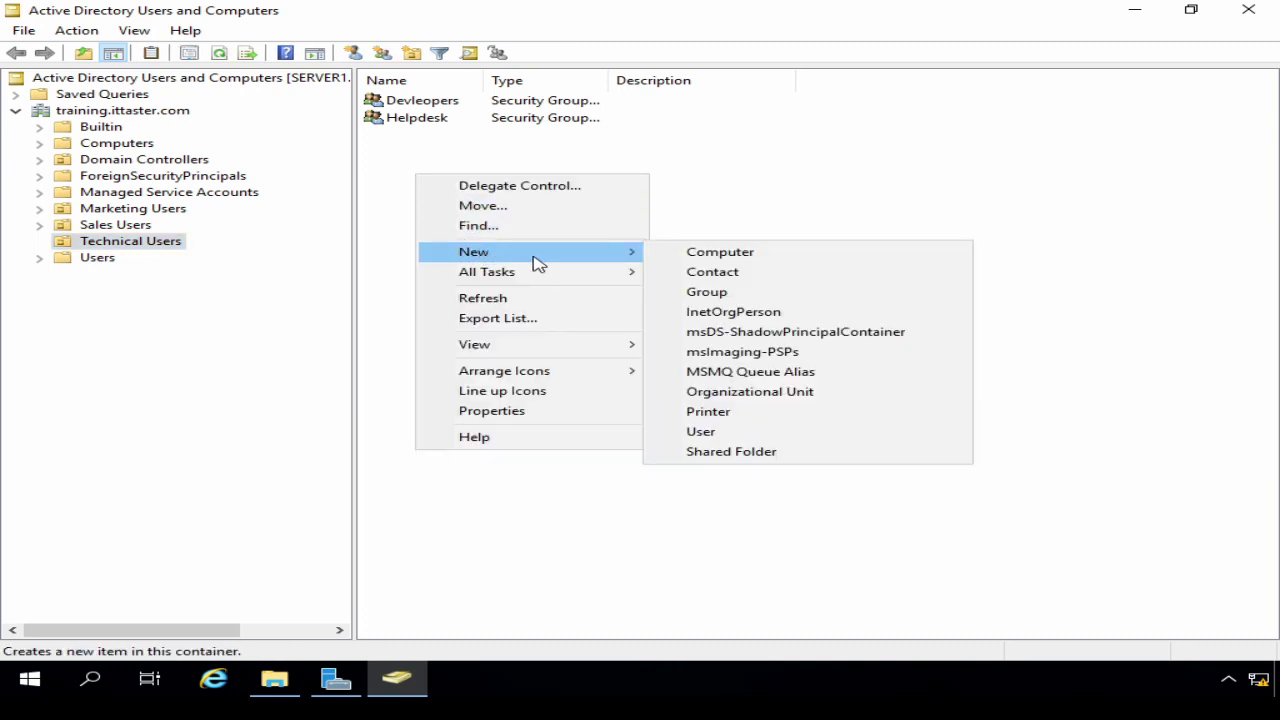
click(708, 433)
text(Jon)
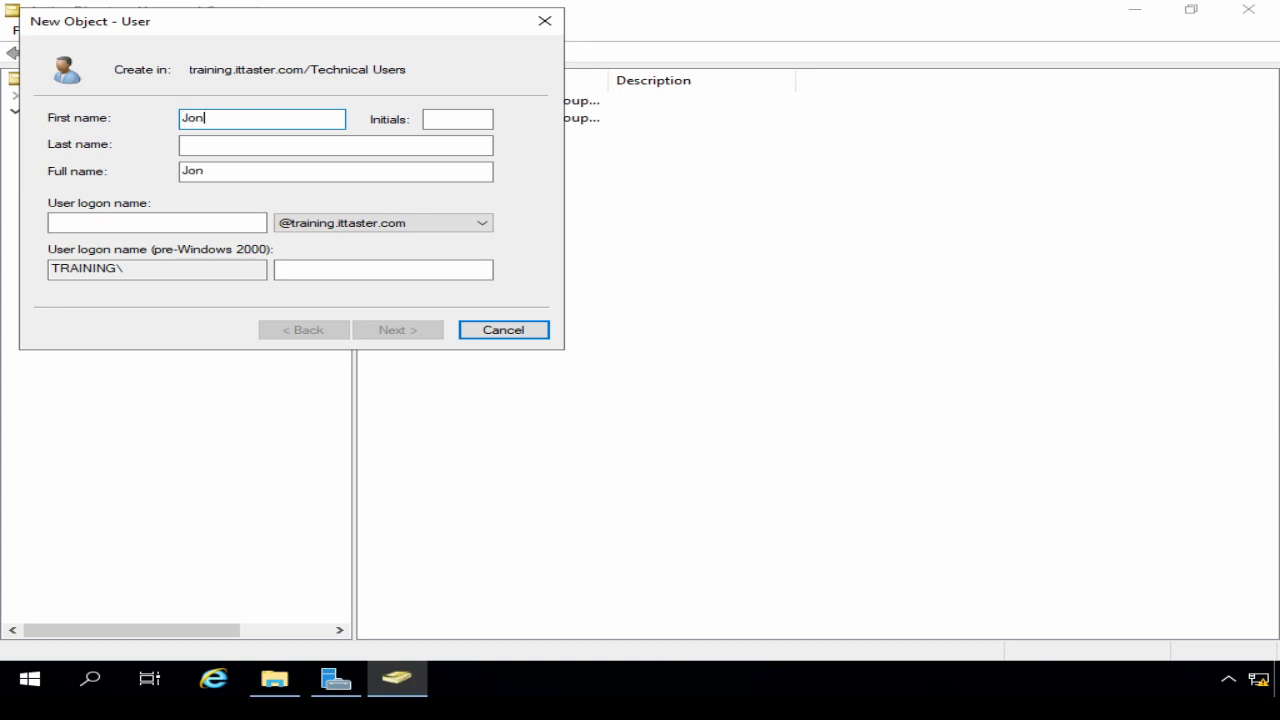
key(Tab)
key(Tab)
key(Tab)
key(Tab)
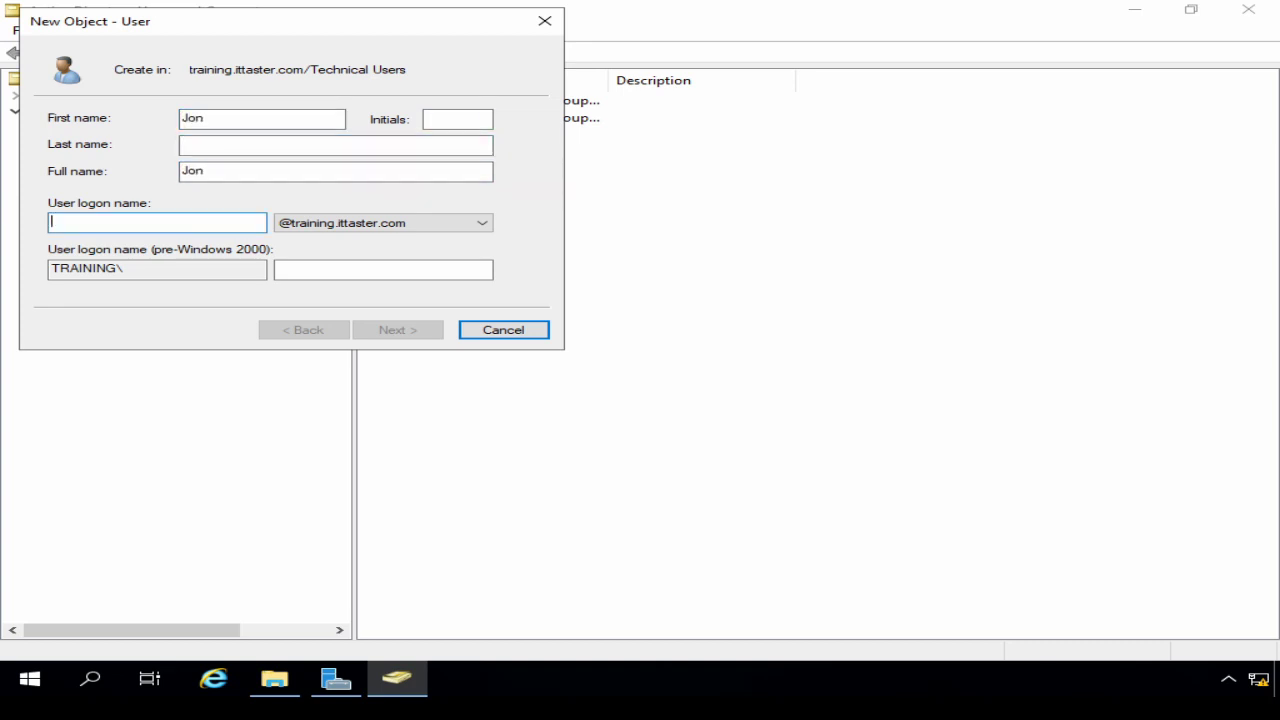
text(jon)
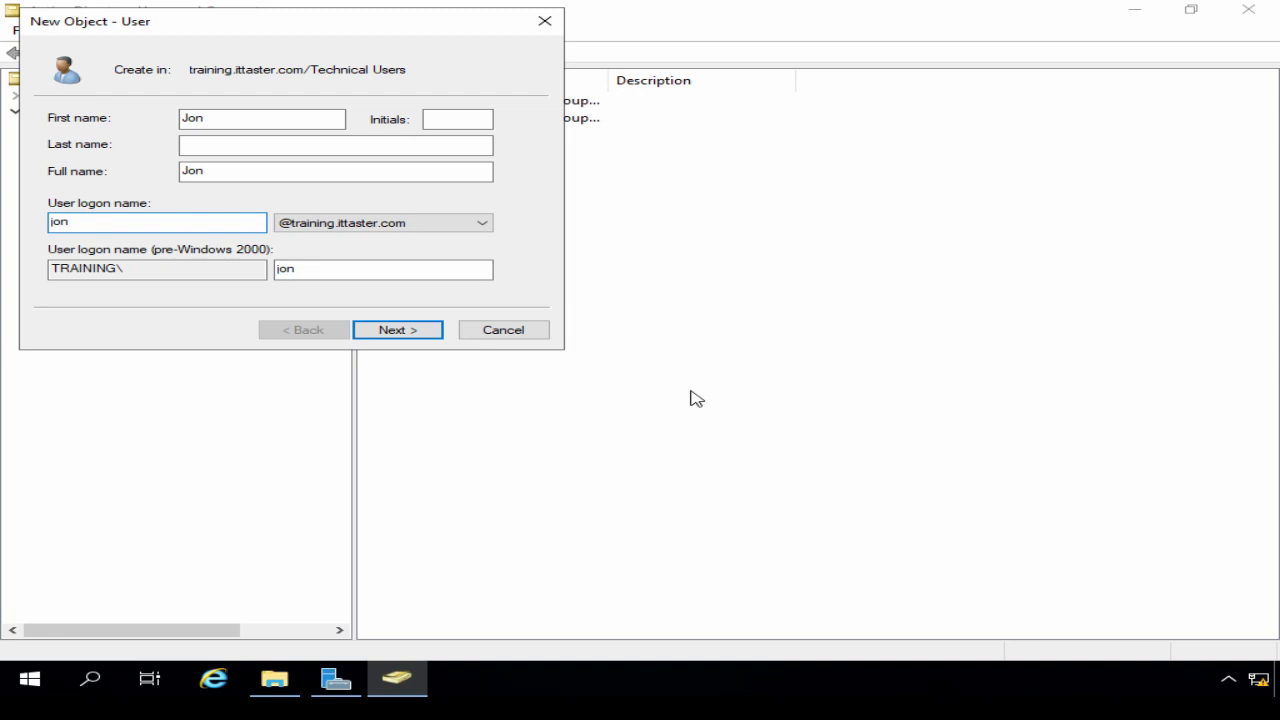
click(390, 335)
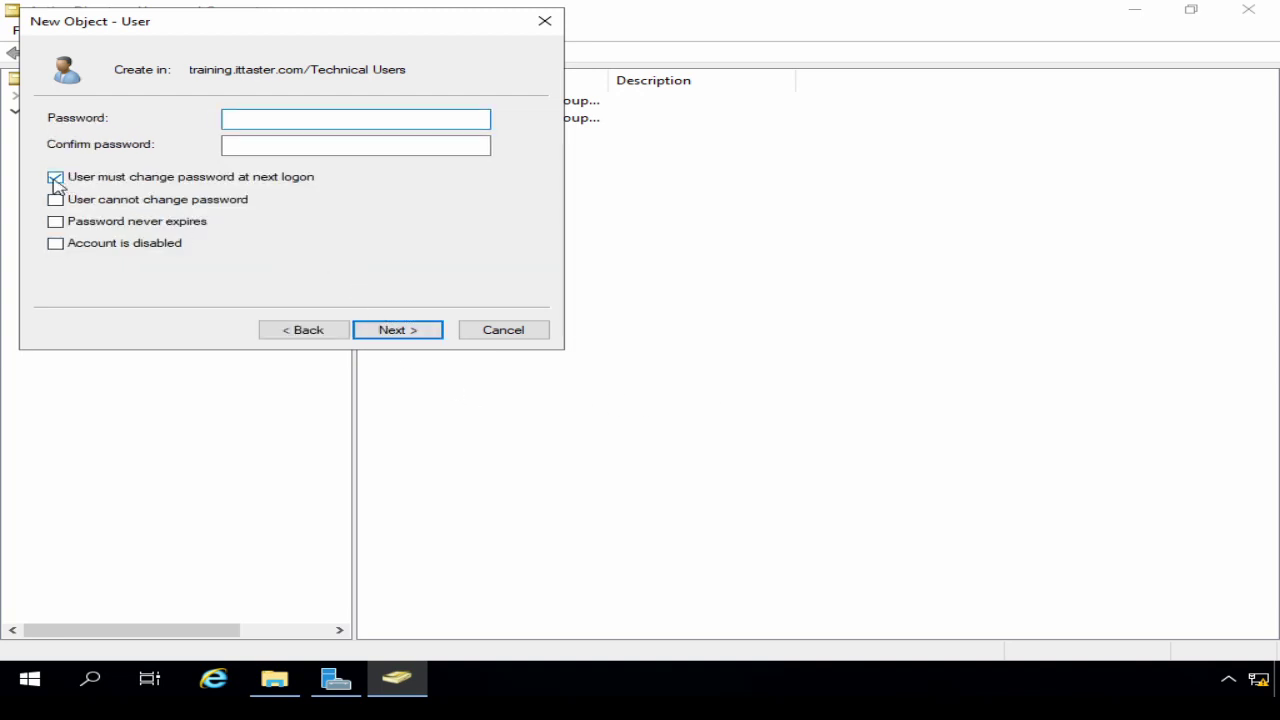
Set Jon's password without requiring a change at next logon, and finish creating him.
click(55, 177)
click(238, 119)
key(Tab)
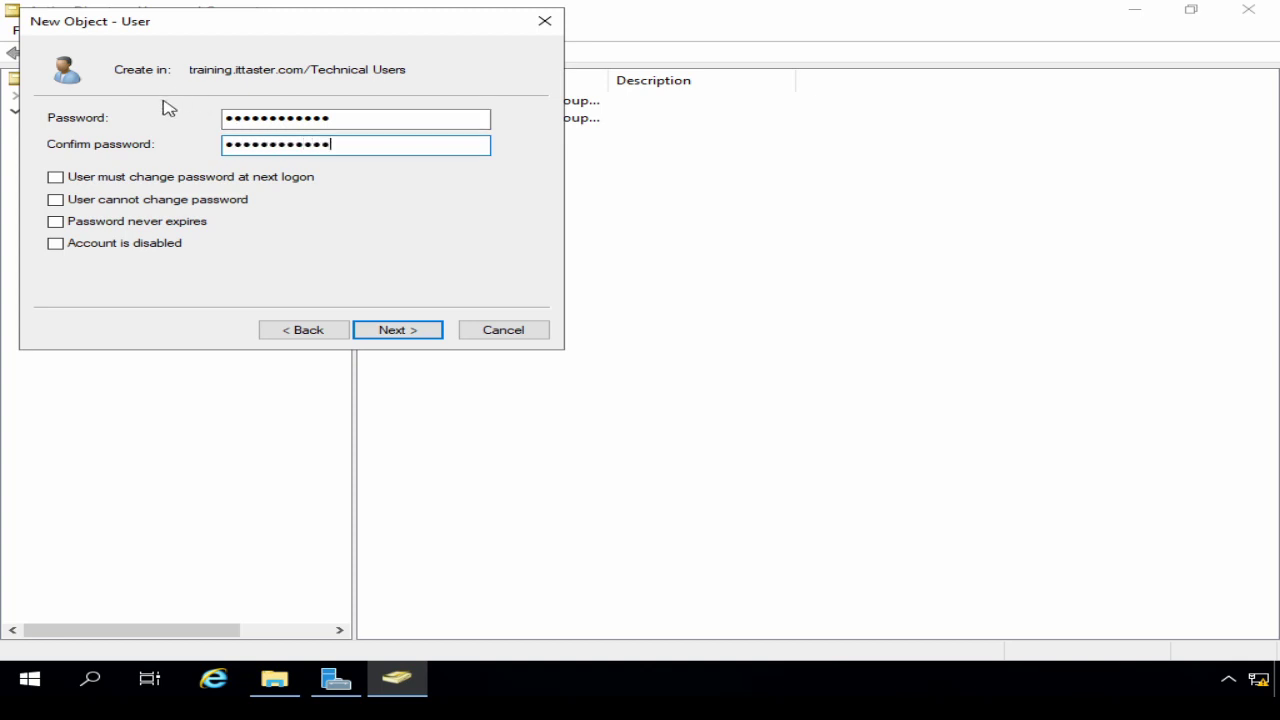
click(62, 224)
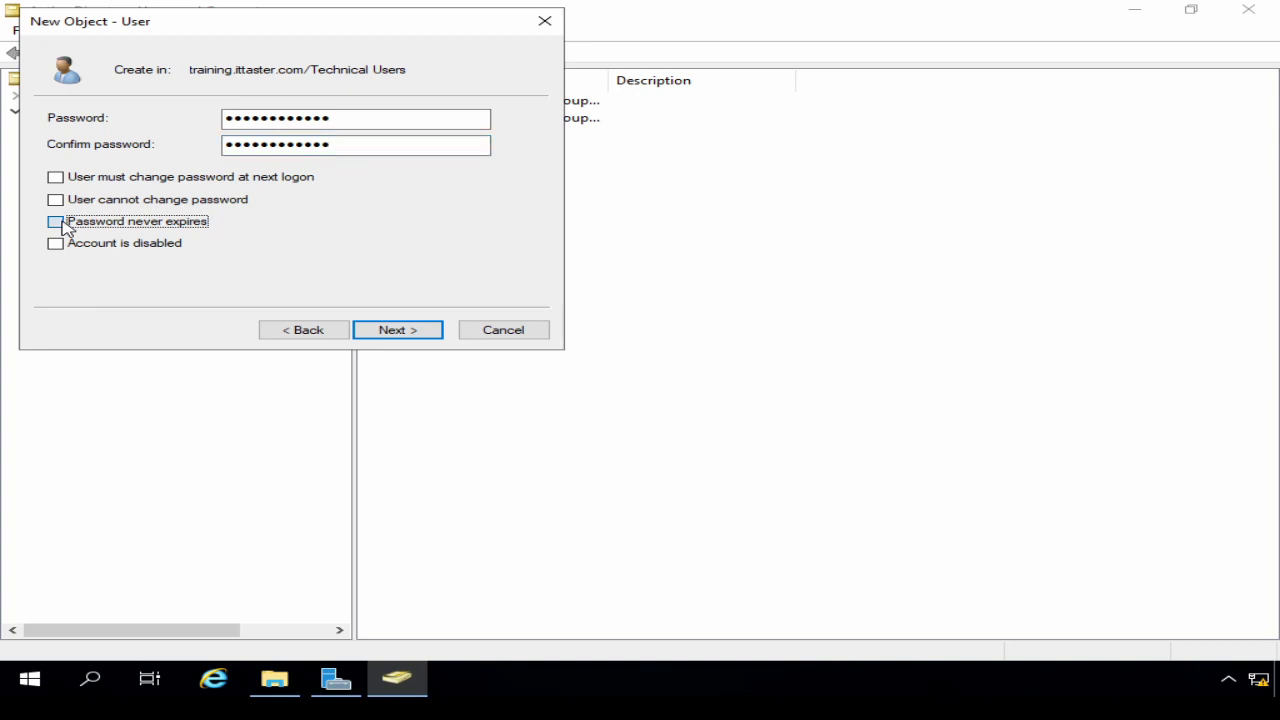
click(401, 336)
click(400, 332)
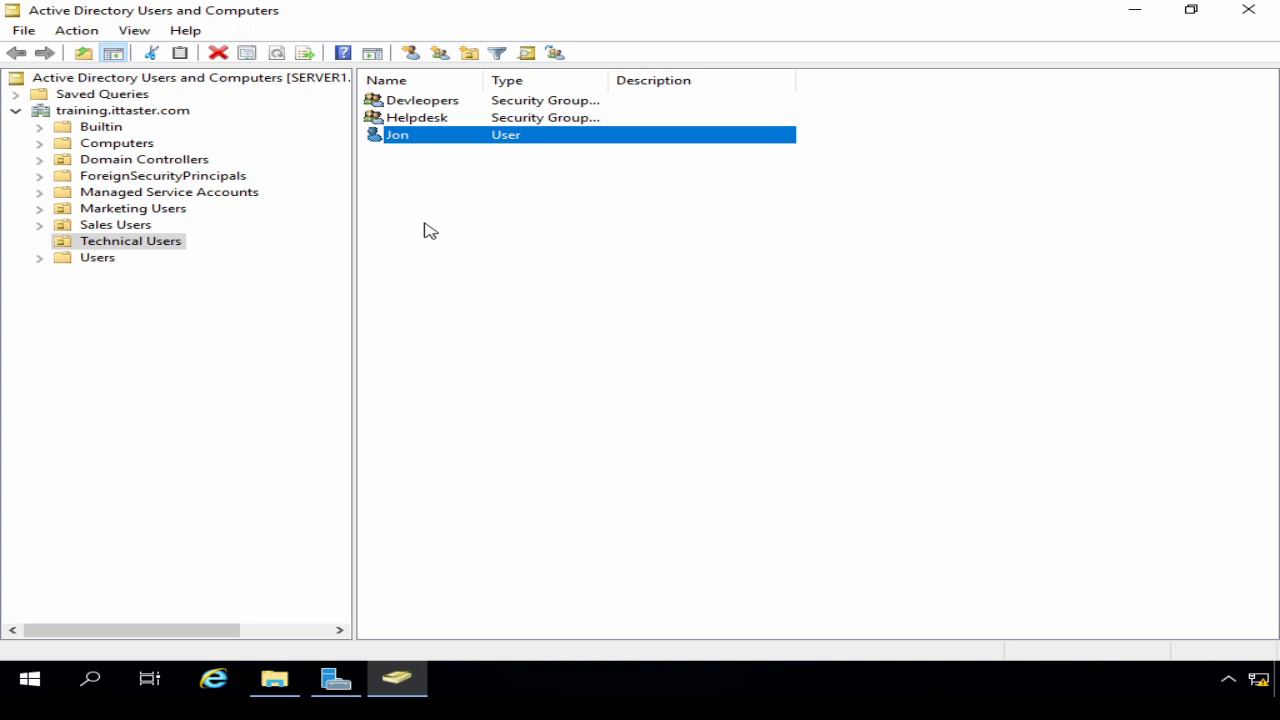
In Jon's Profile tab, connect H: to \\server1\home_folders$\%username% and save.
double_click(421, 146)
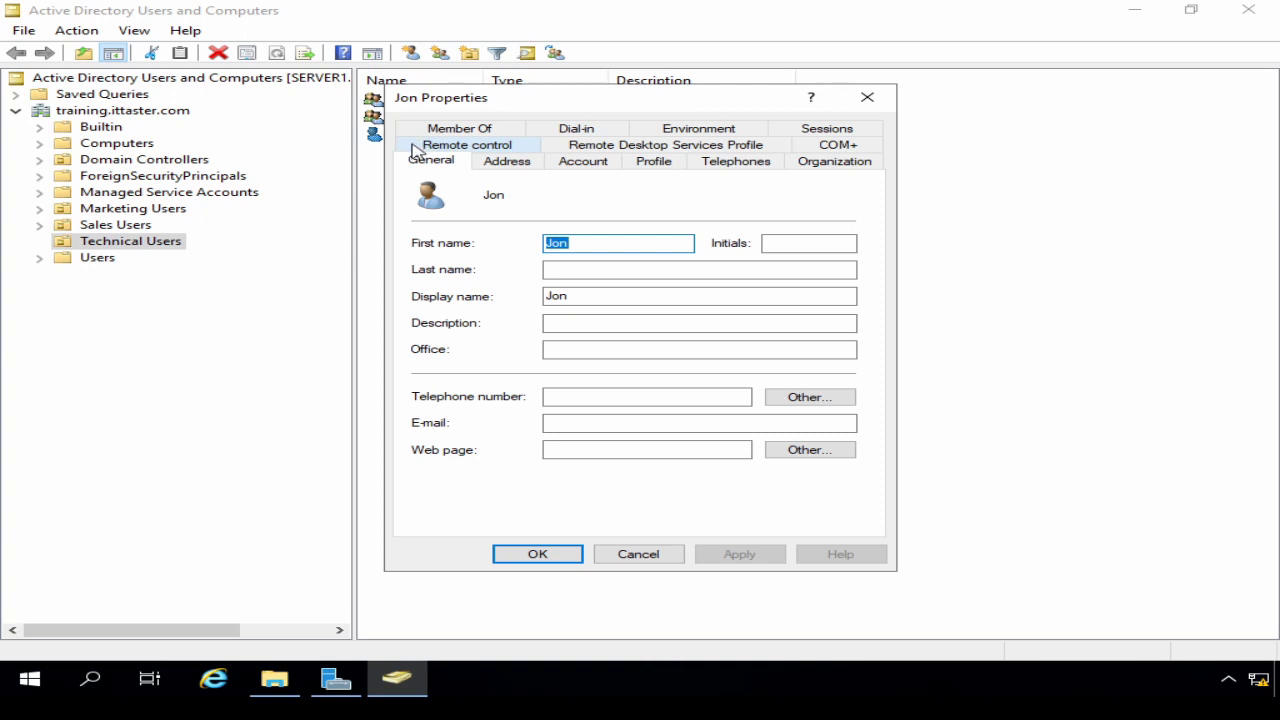
click(655, 164)
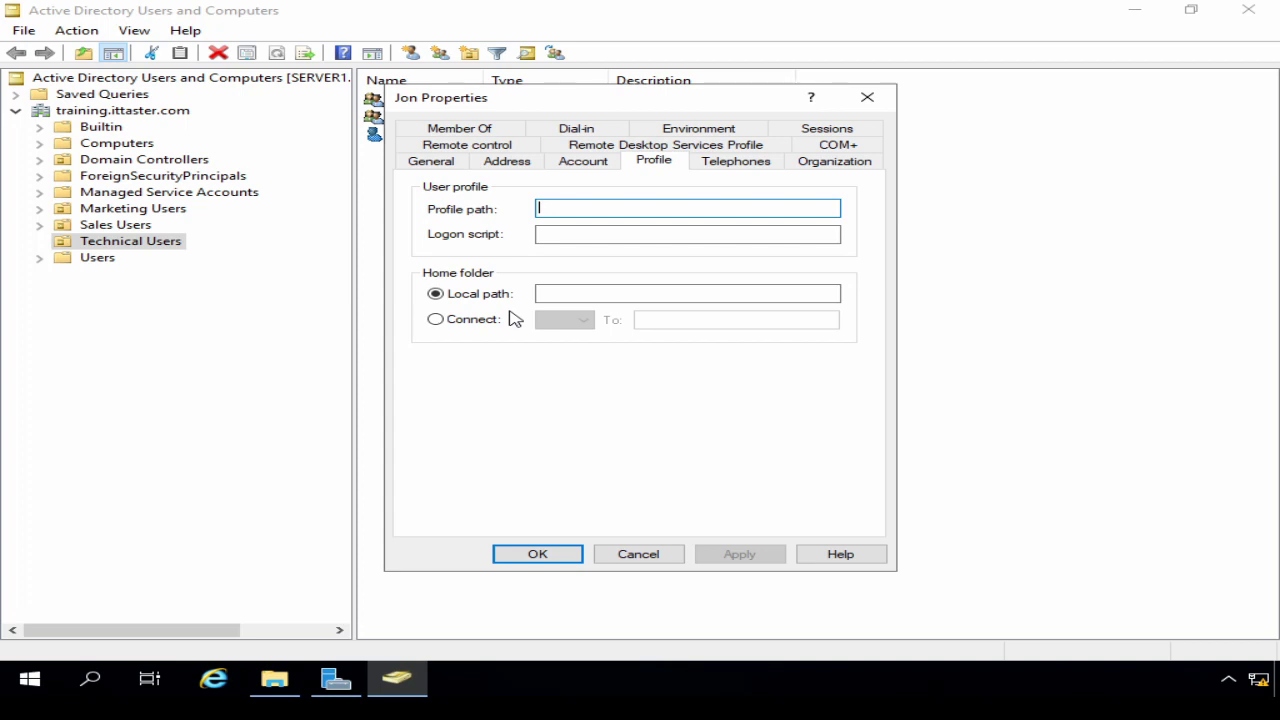
click(436, 320)
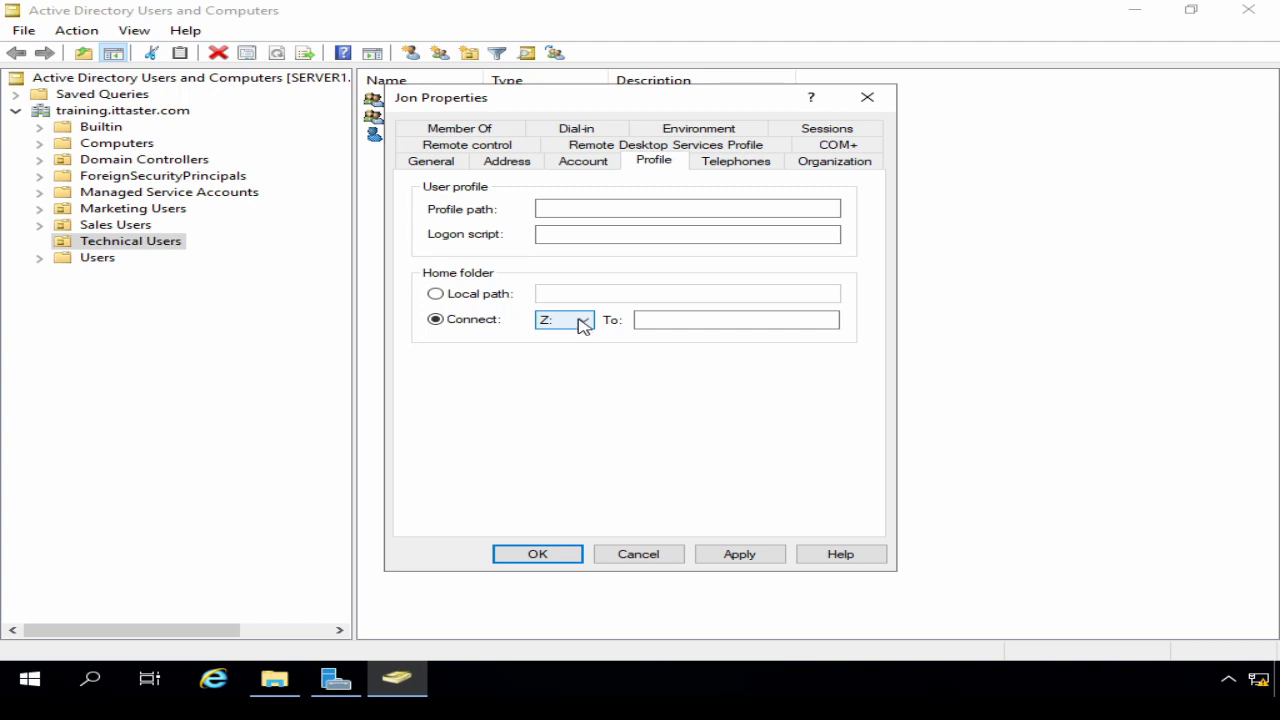
click(583, 322)
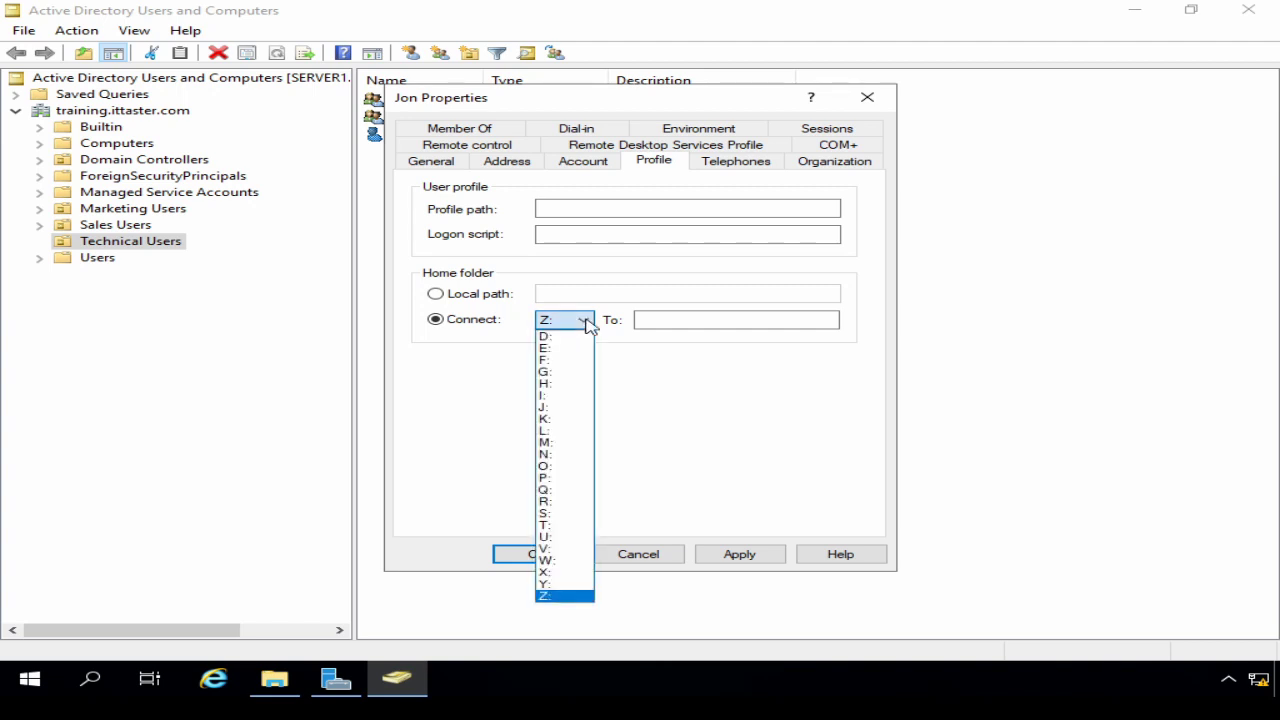
click(553, 383)
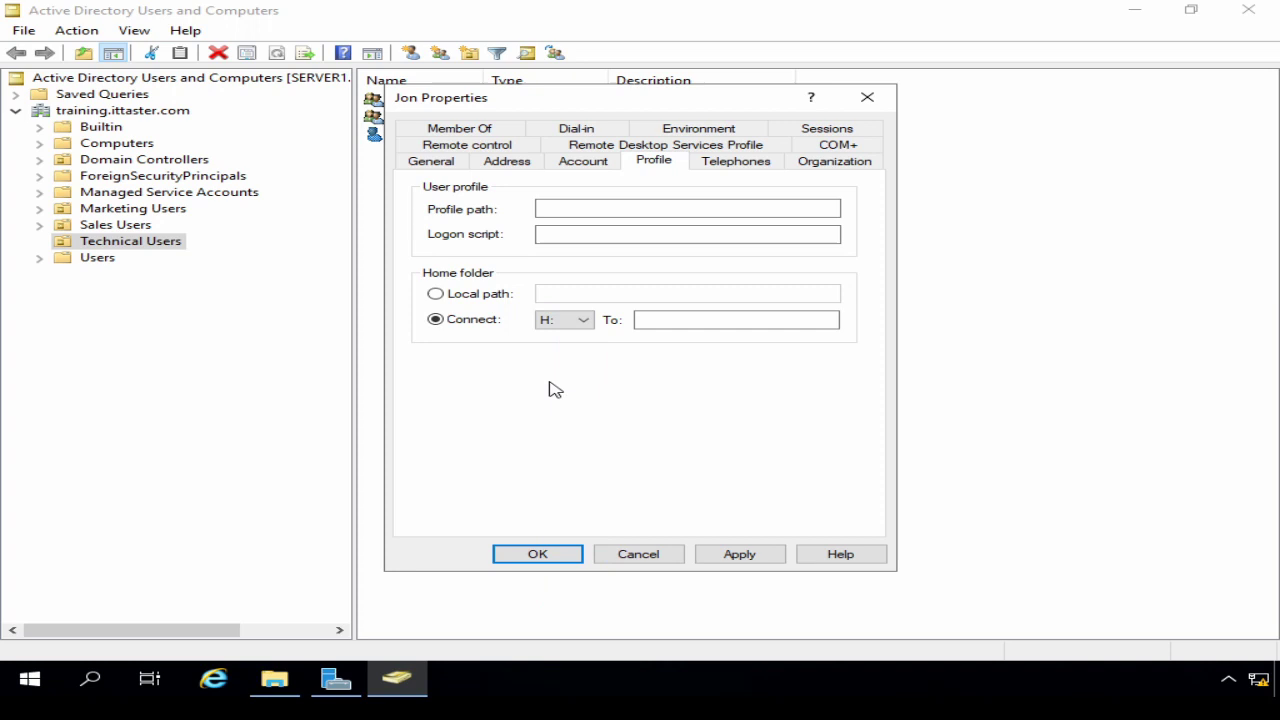
click(657, 325)
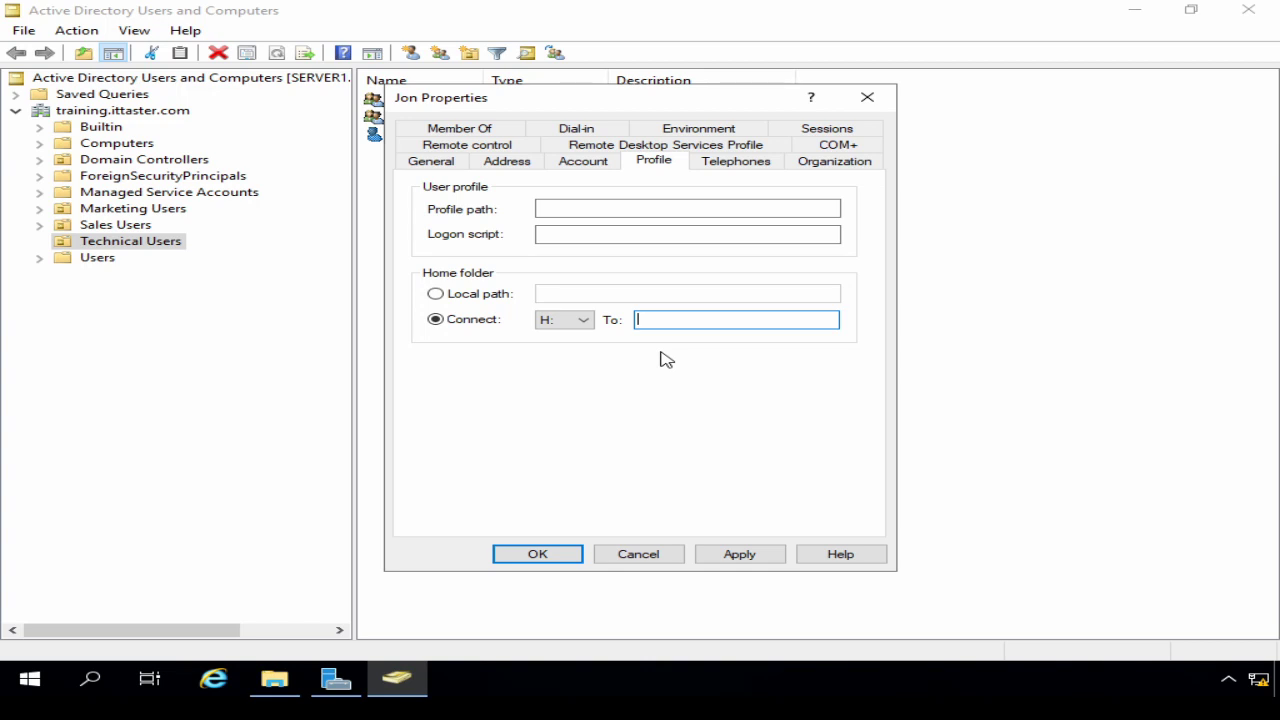
text(\\server1\h)
text(ome)
text(_folder)
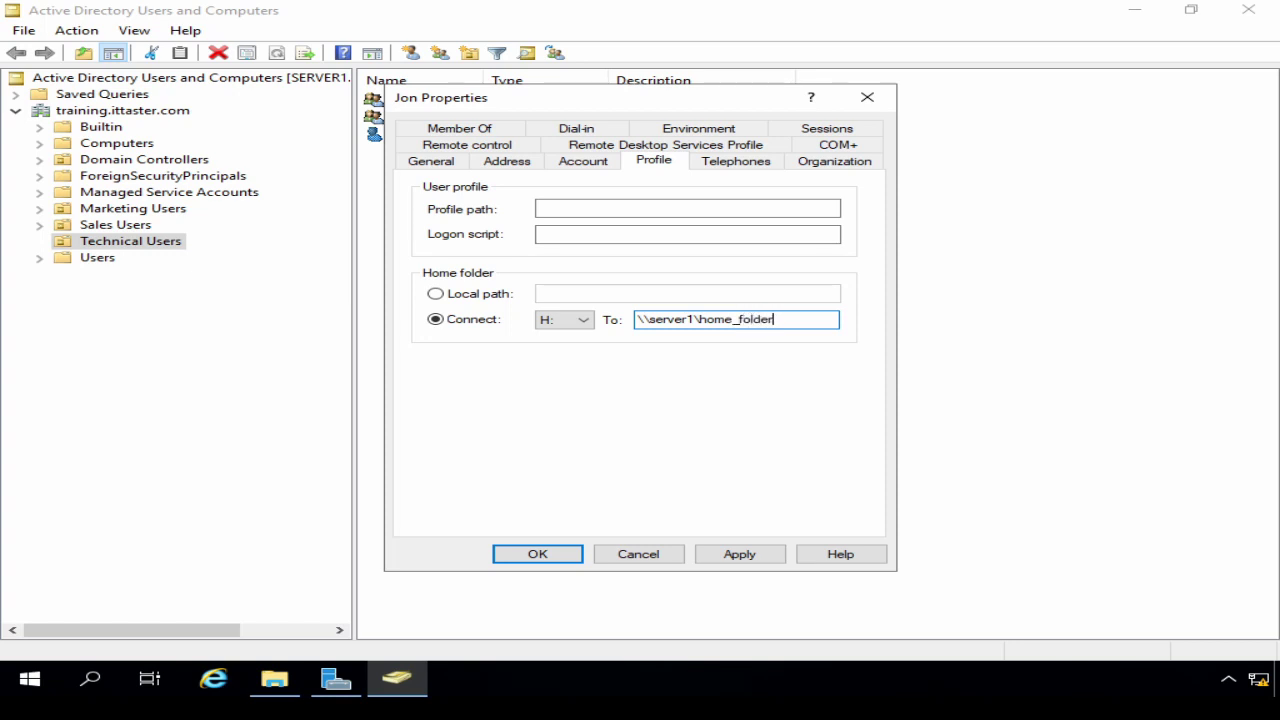
text(s$)
text(\)
text(%)
text(username)
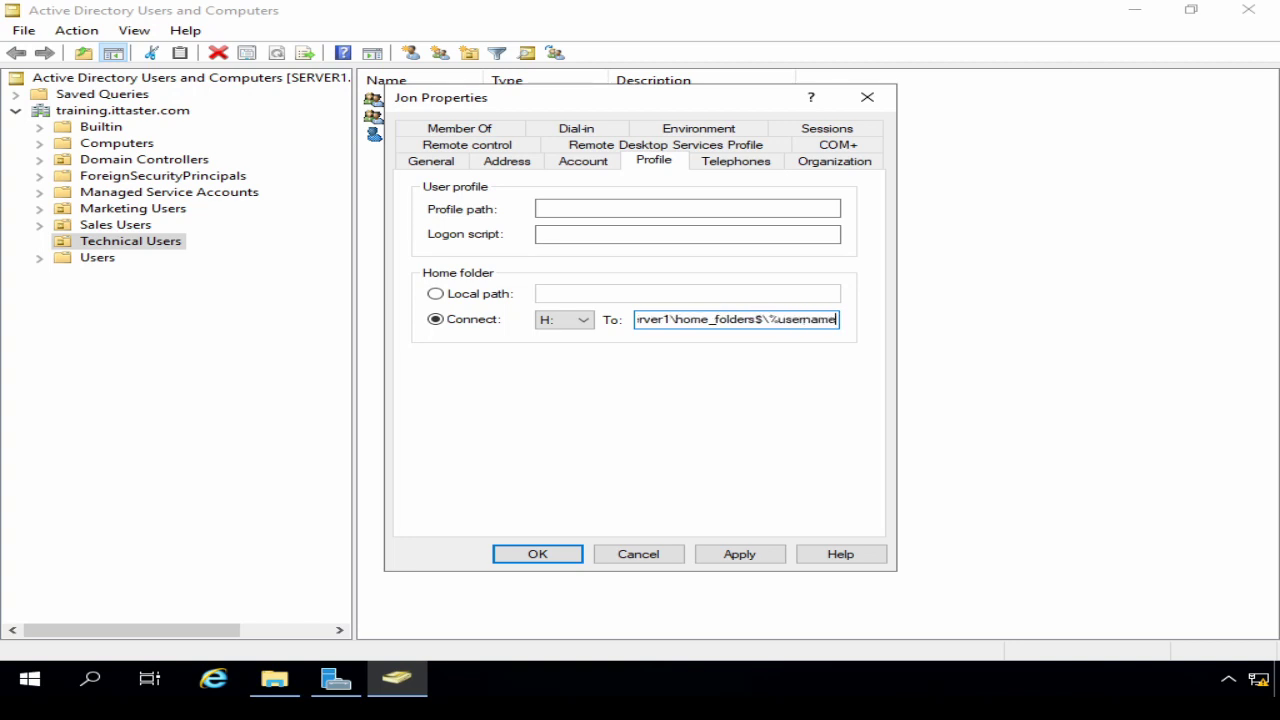
text(%)
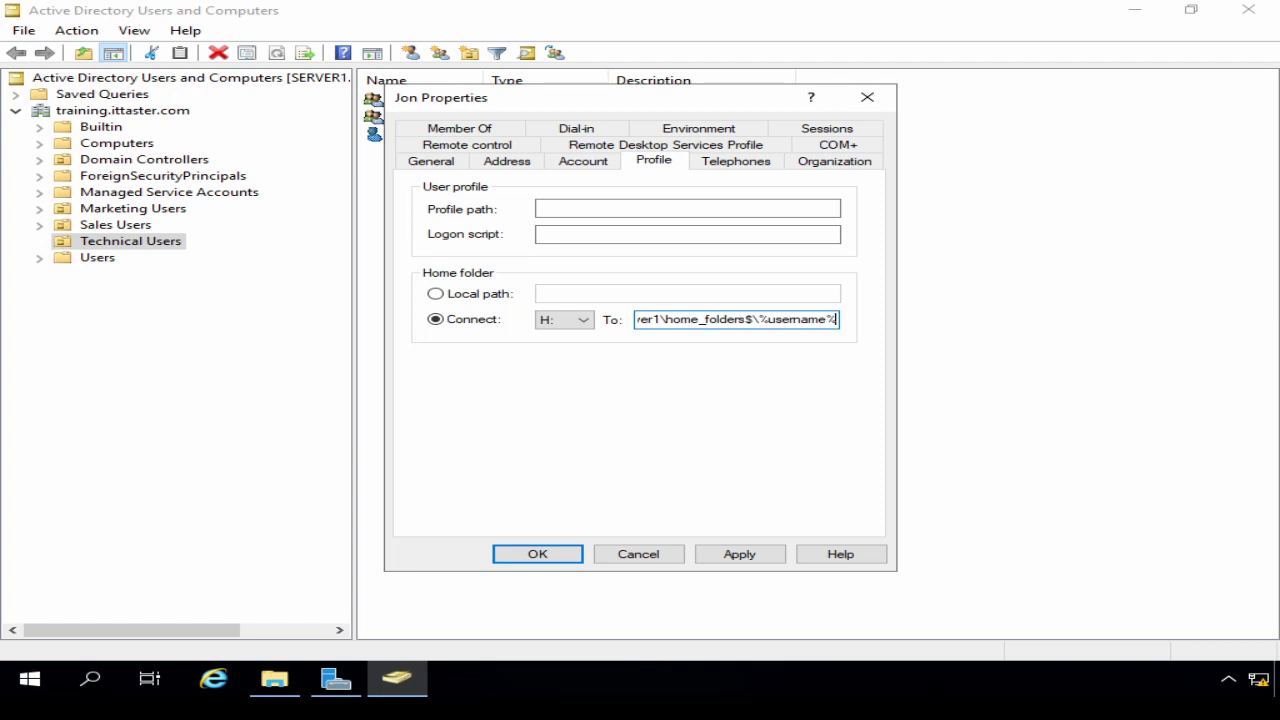
click(558, 554)
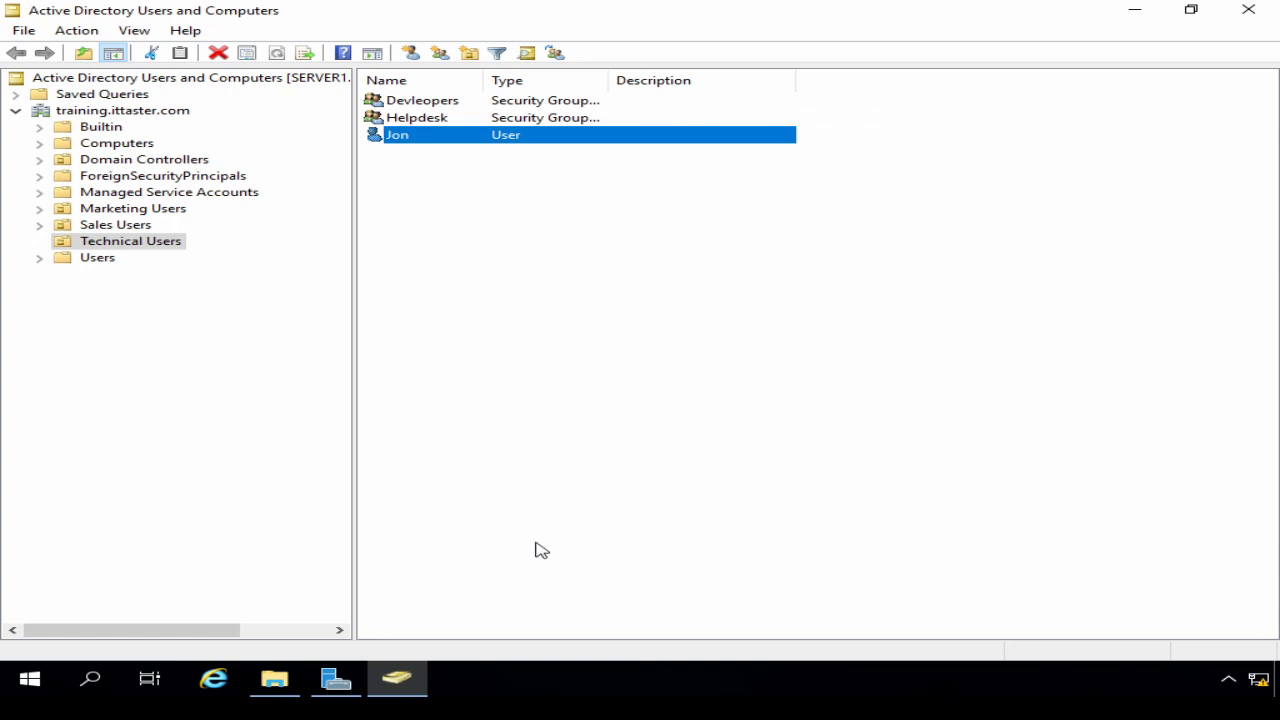
Open E:\Home Folders and inspect the jon folder's Security permissions for SYSTEM and Jon.
click(278, 684)
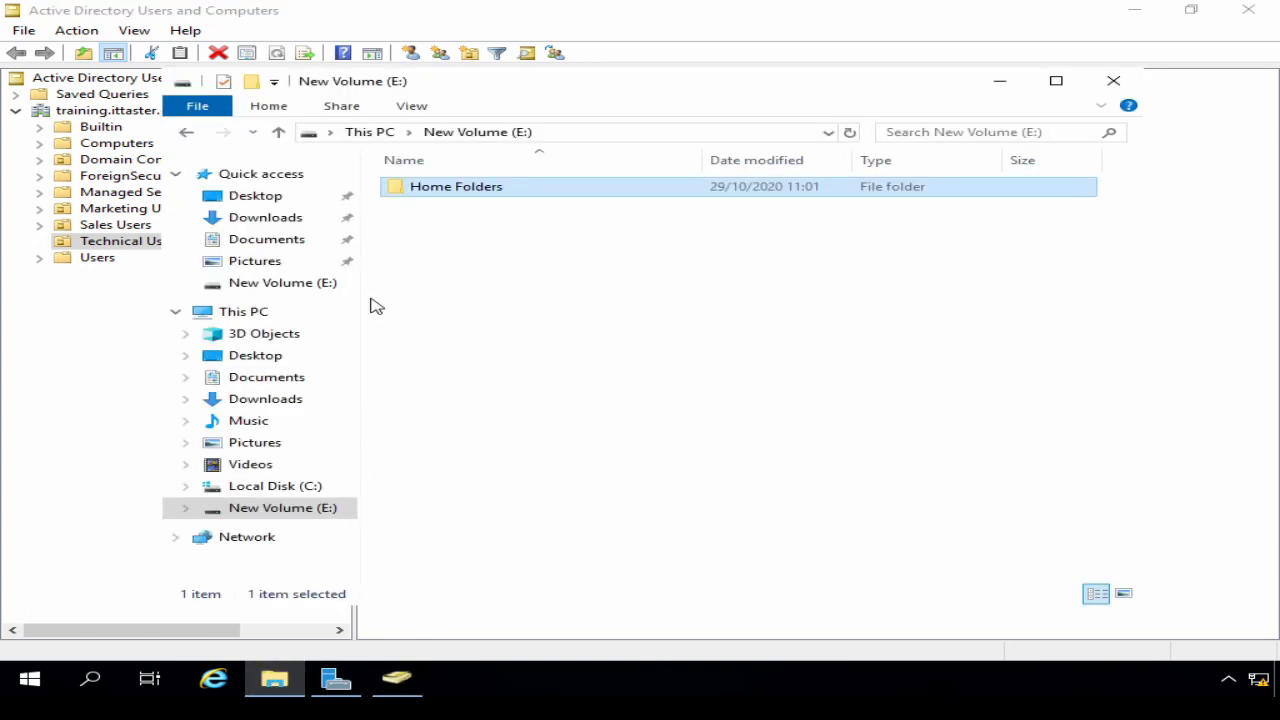
double_click(430, 192)
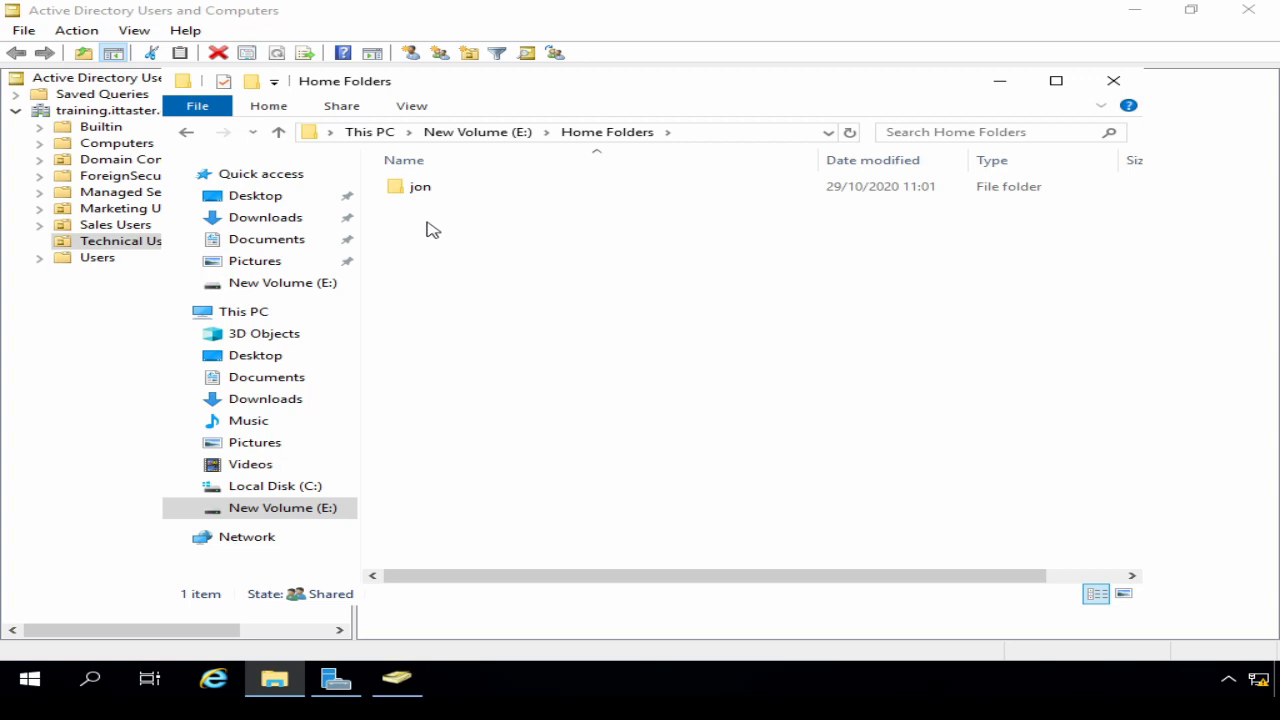
right_click(416, 197)
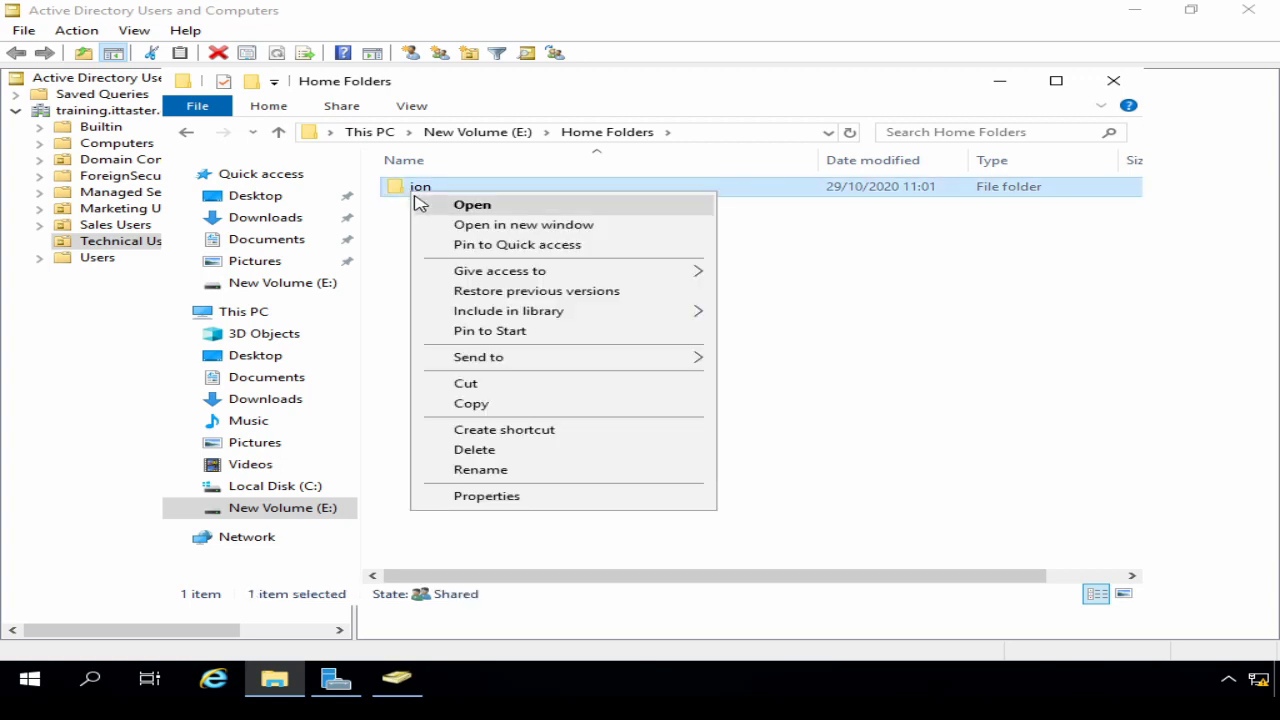
click(519, 499)
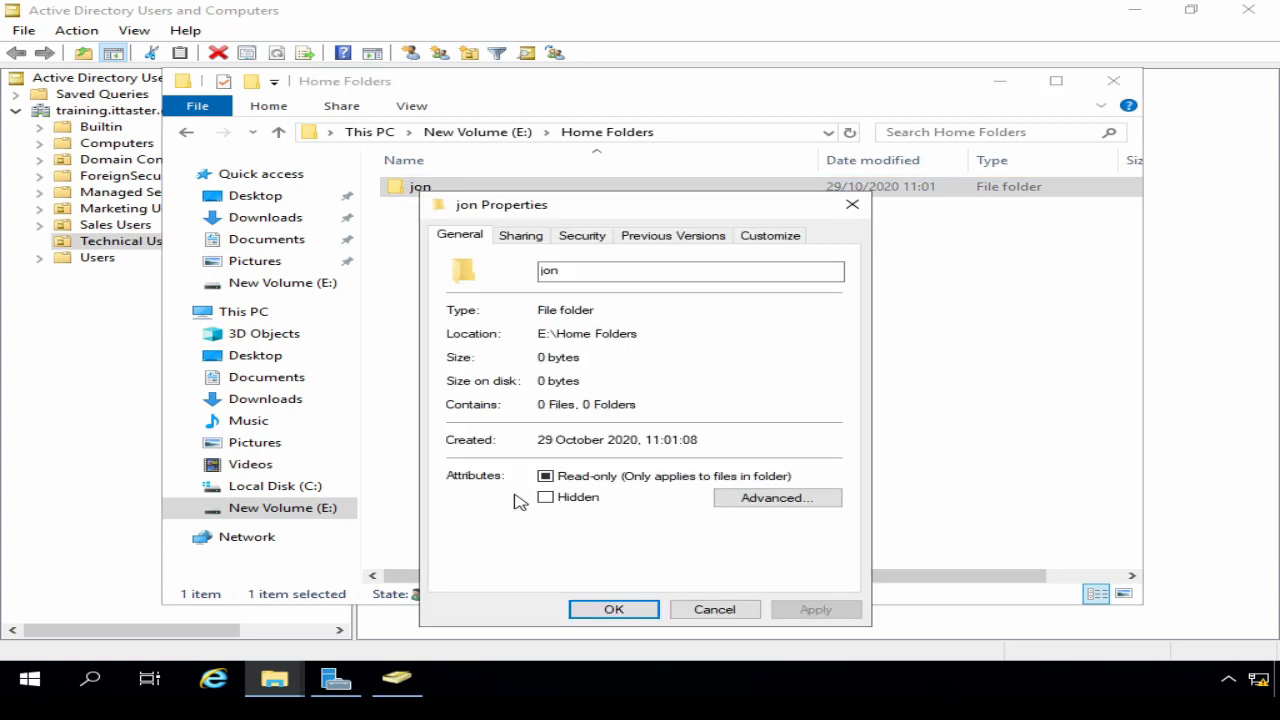
click(584, 245)
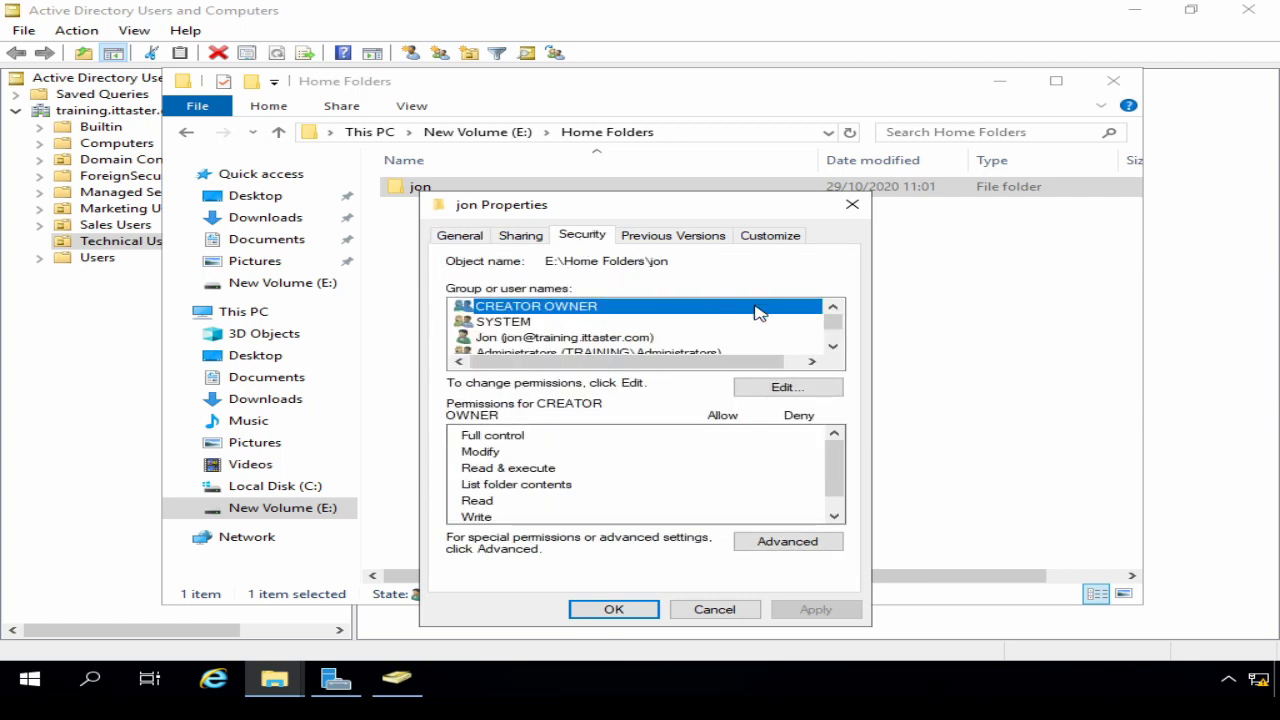
click(512, 322)
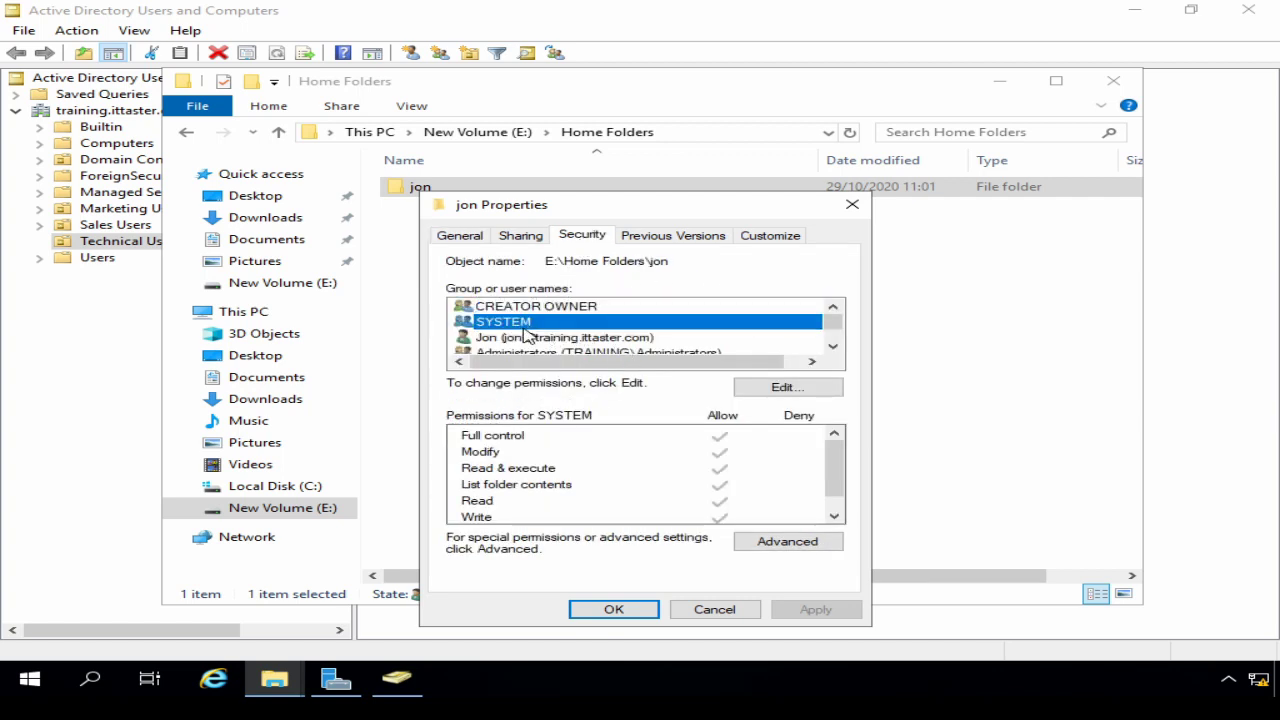
click(527, 338)
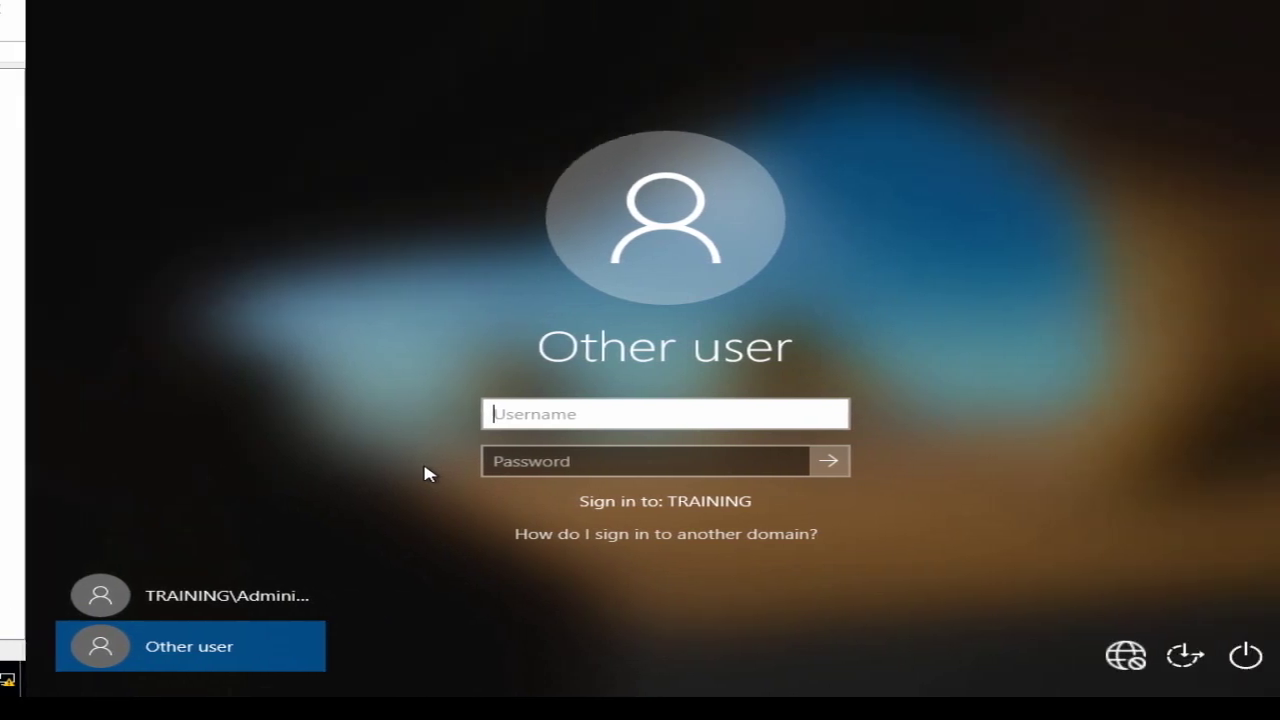
Sign in to the TRAINING domain with the new user's username and password.
text(jon)
key(Tab)
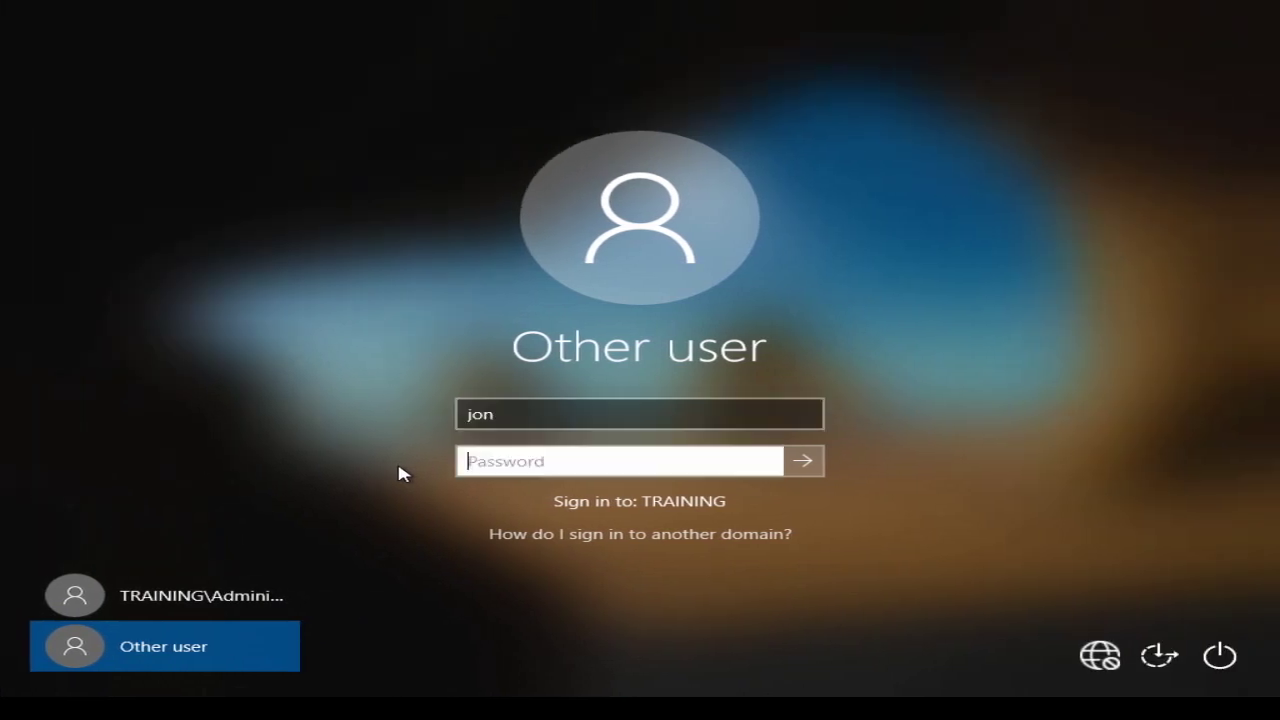
text(•••••)
text(••••••••)
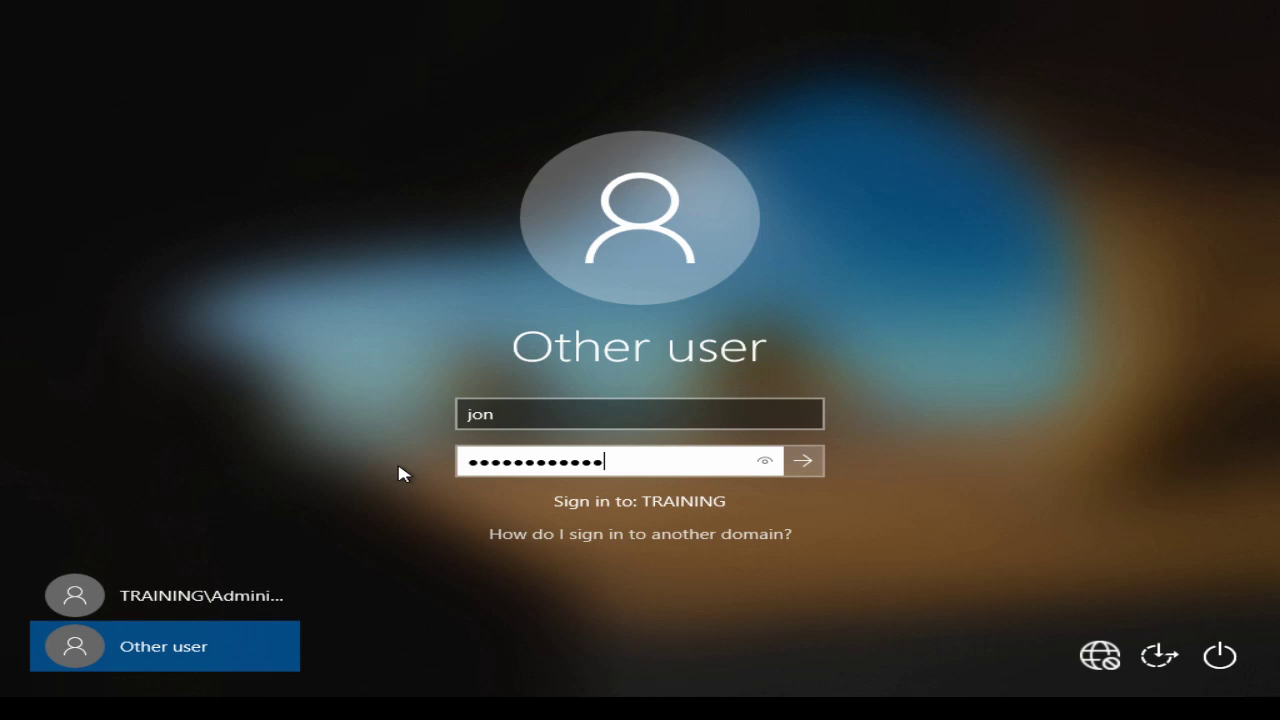
key(Return)
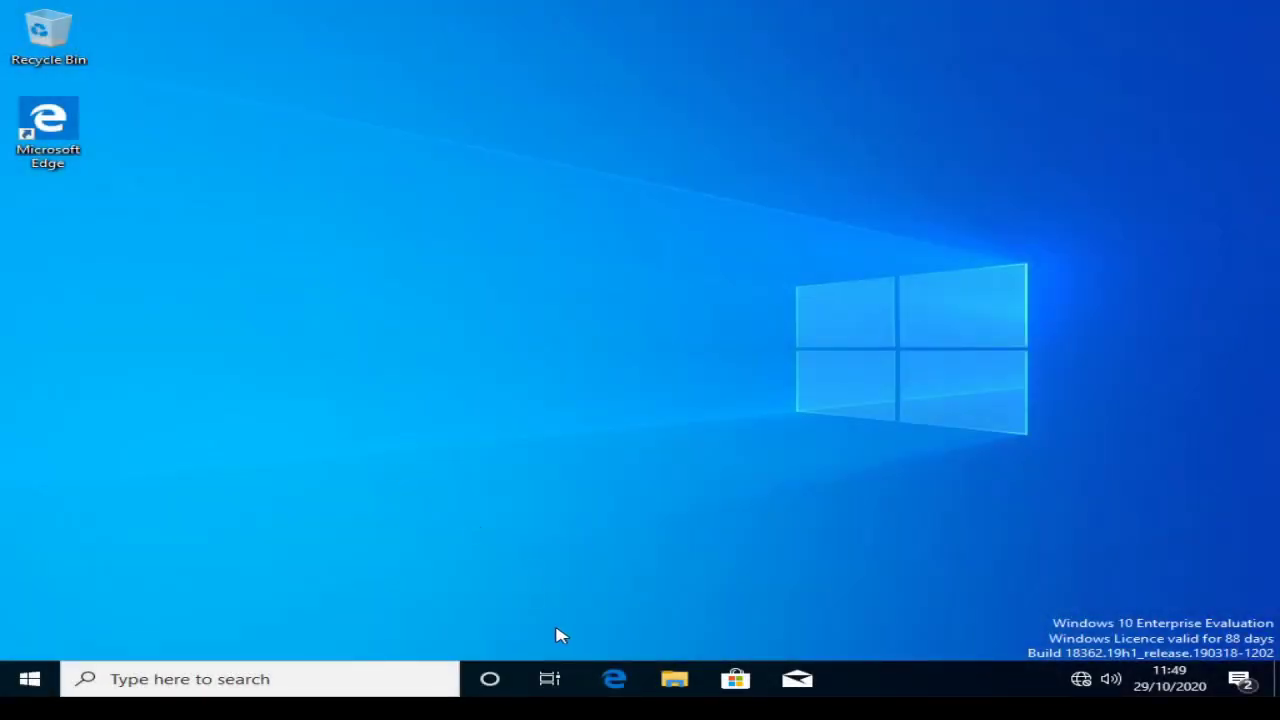
Open the user's mapped H: network drive from This PC in File Explorer.
click(677, 680)
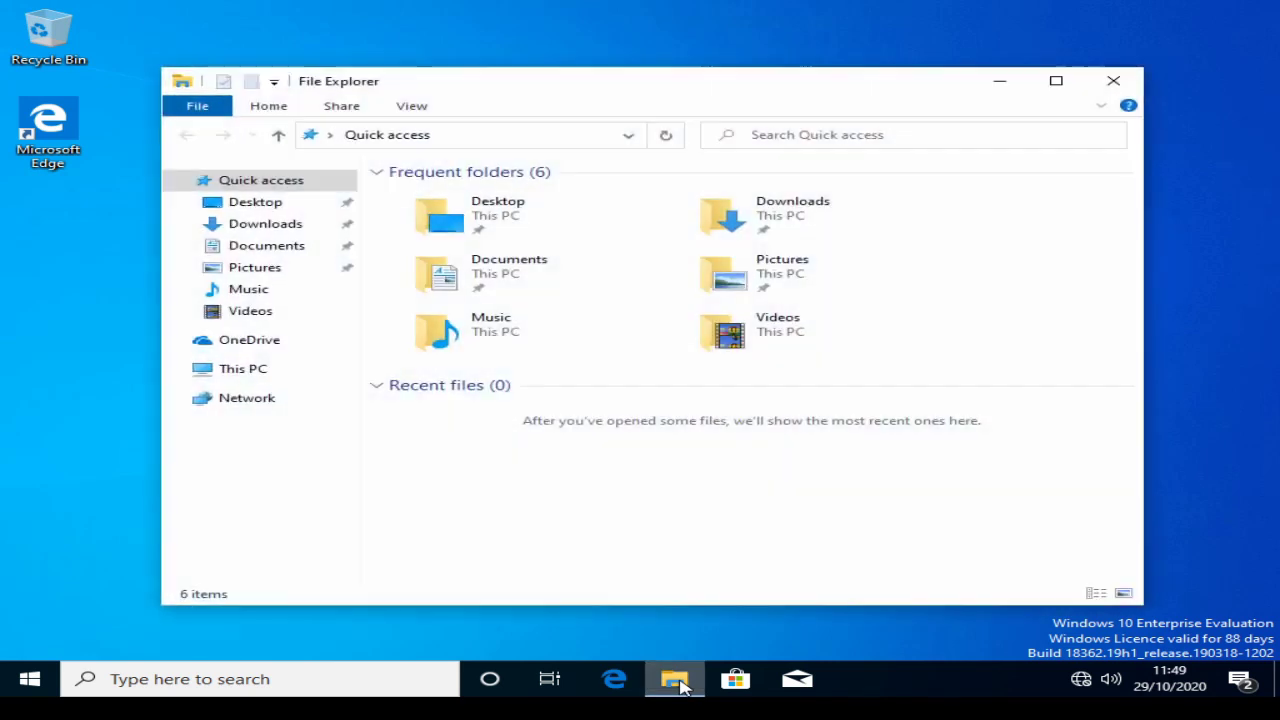
click(243, 371)
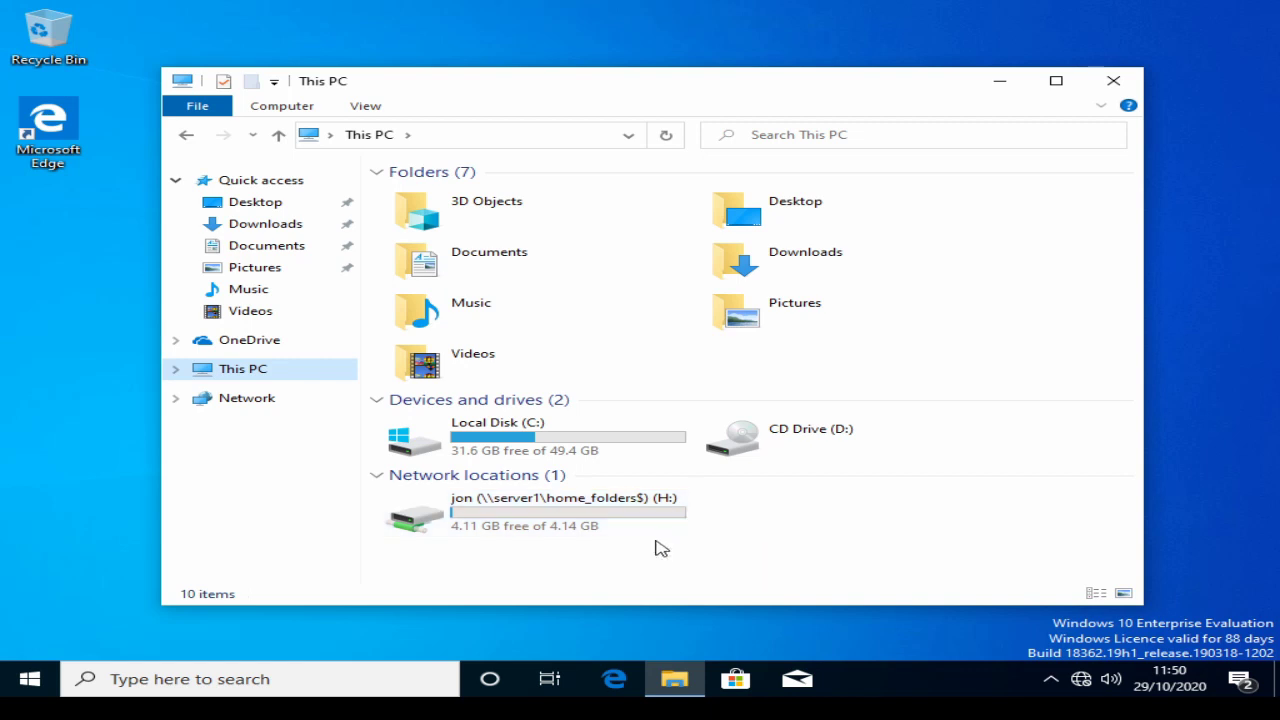
mouse_move(535, 512)
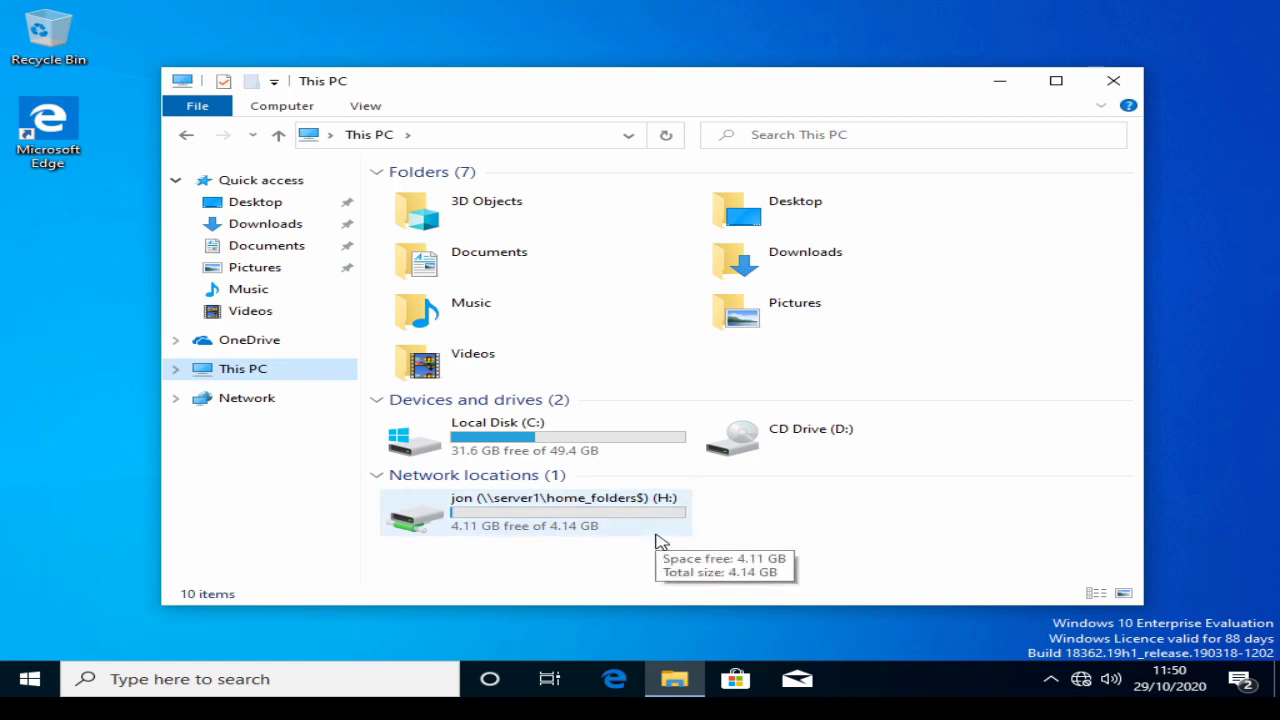
double_click(608, 512)
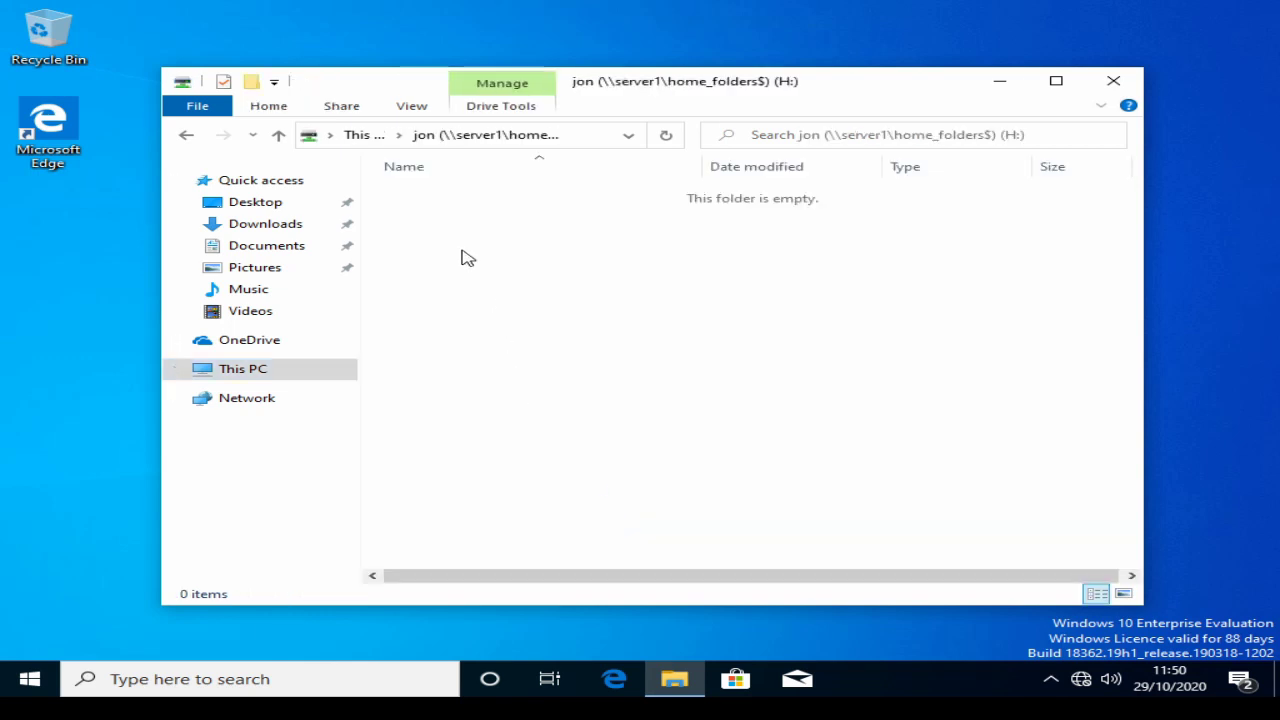
Create a new text document named 'ittaster' in the H: drive.
right_click(463, 256)
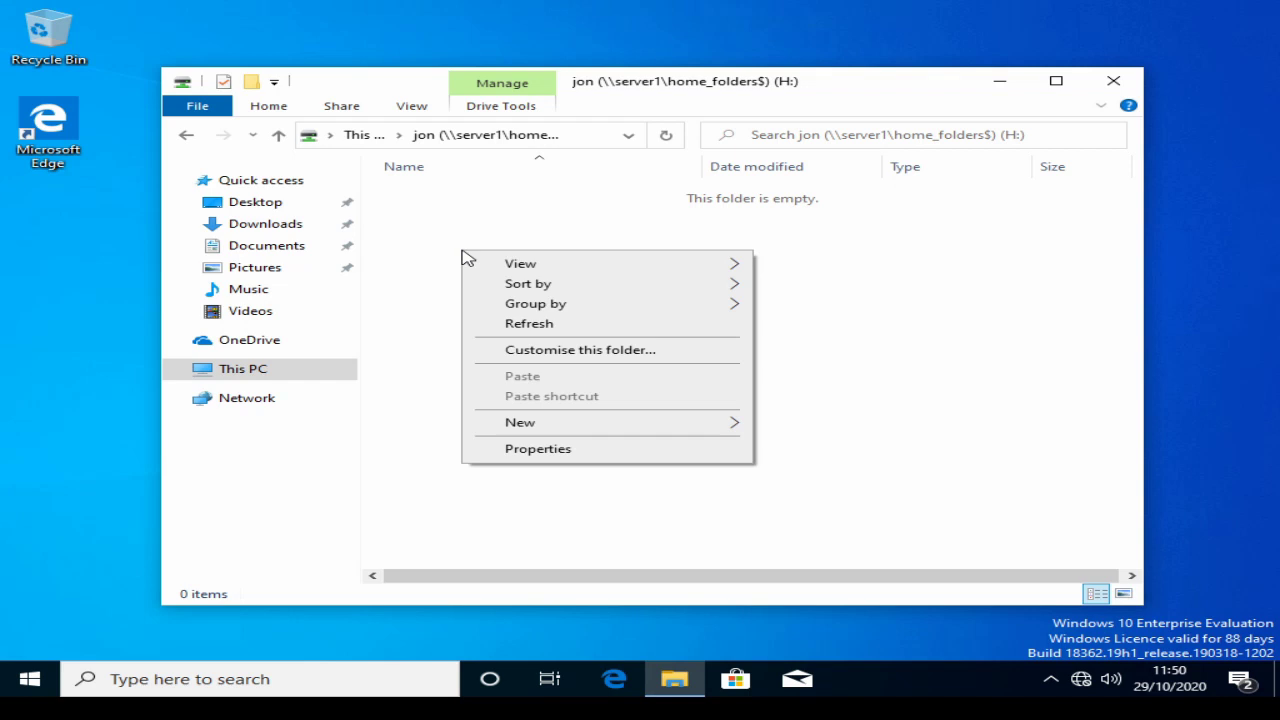
mouse_move(600, 422)
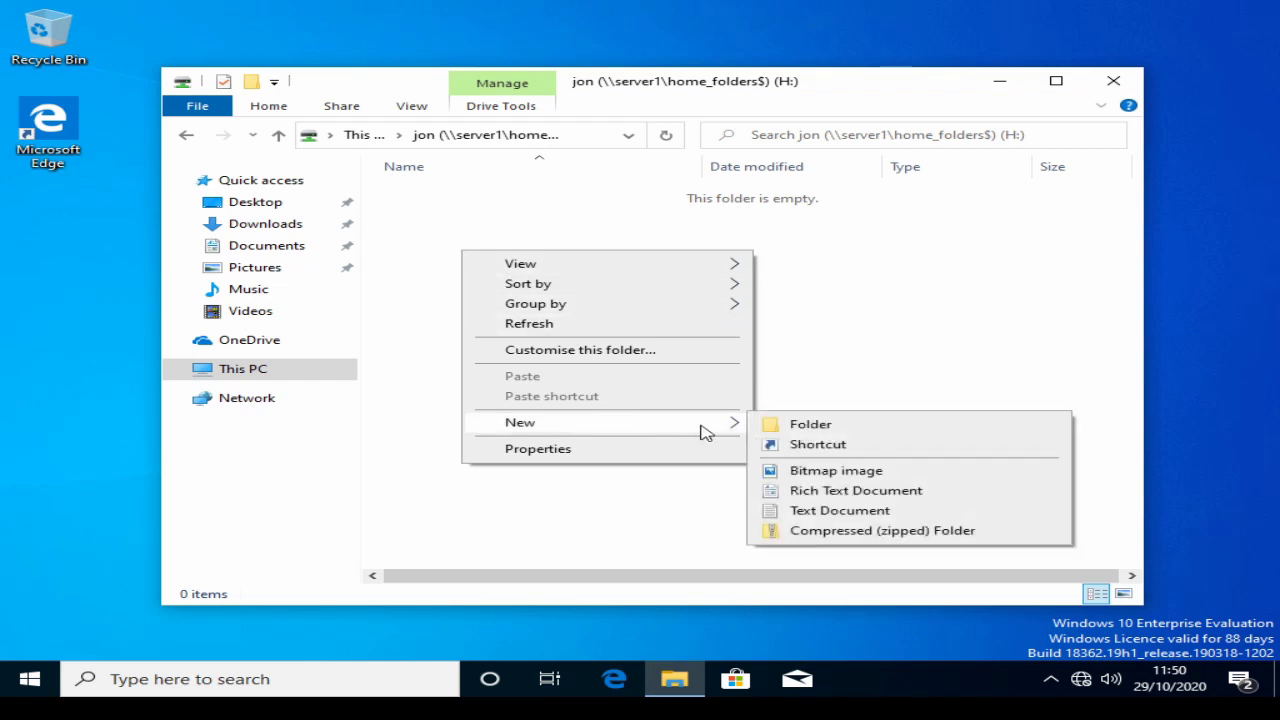
click(811, 509)
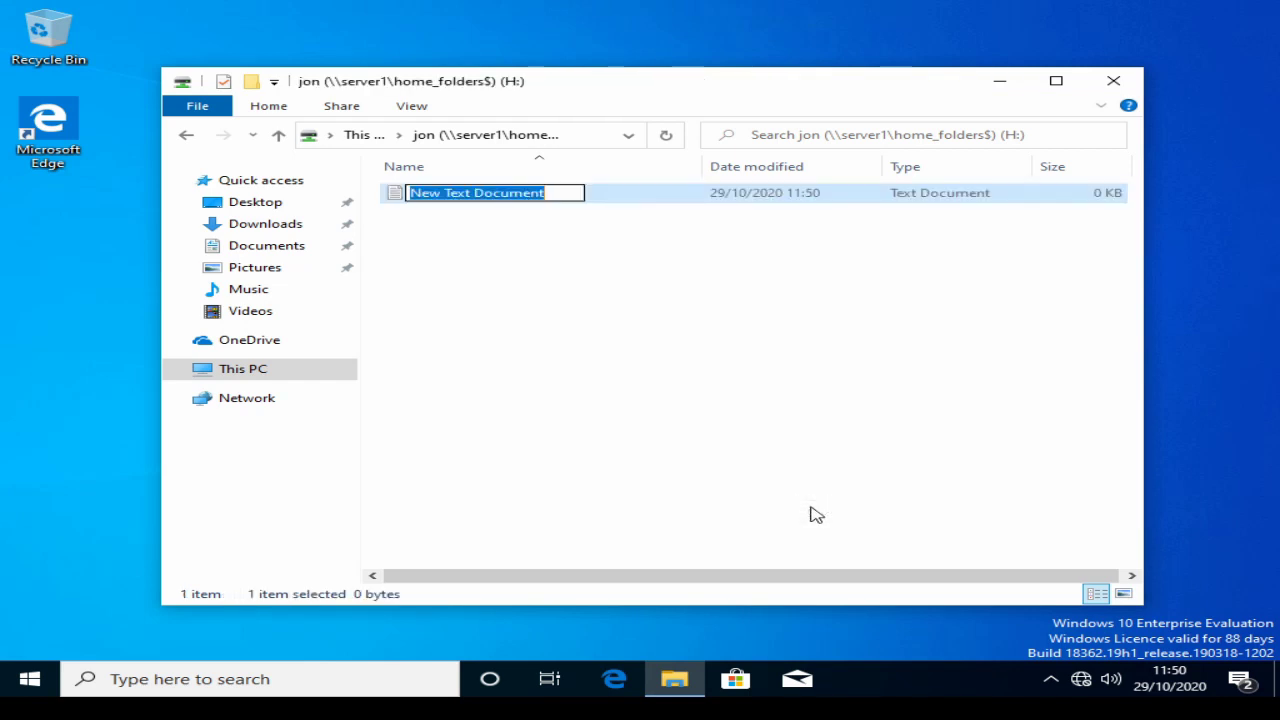
text(itt)
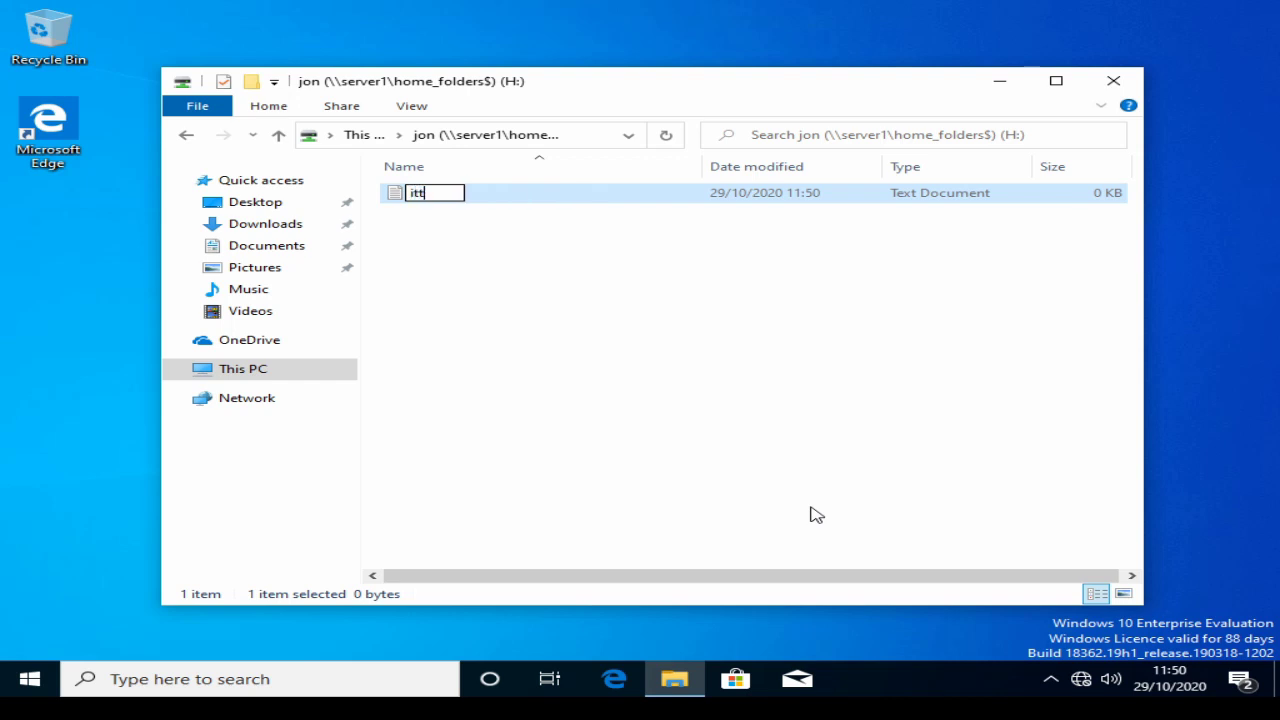
text(aster)
key(Return)
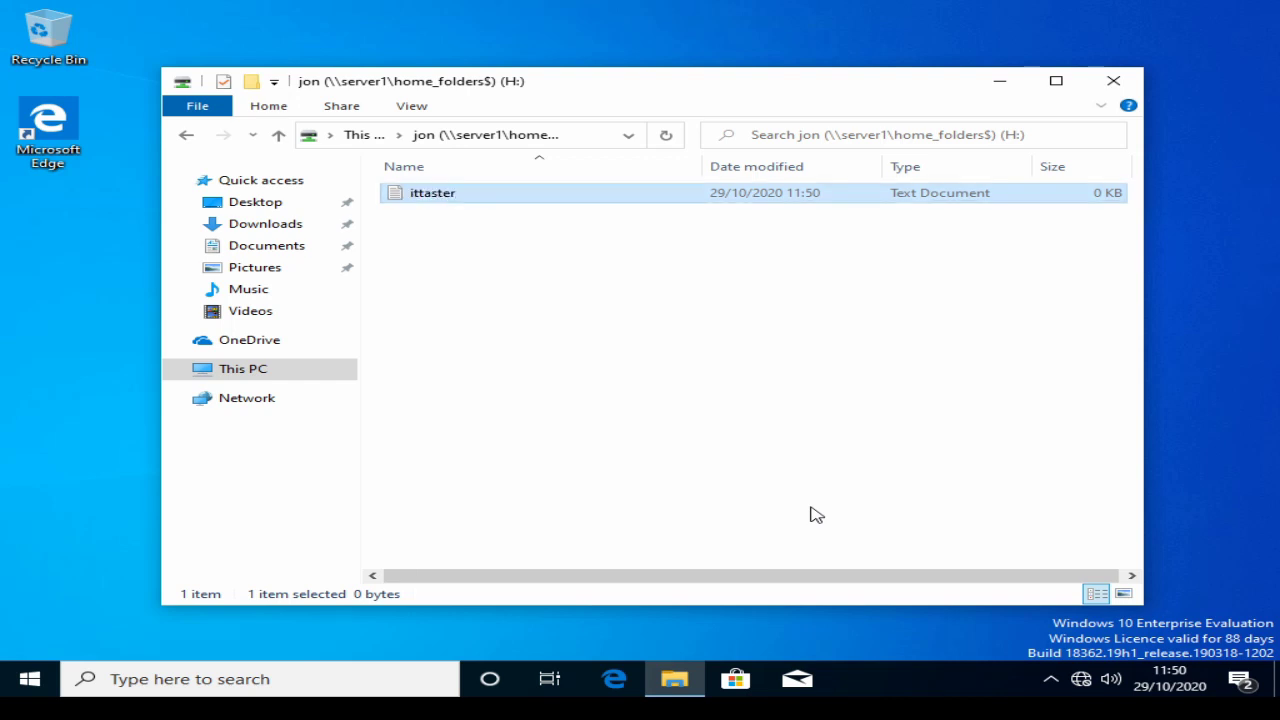